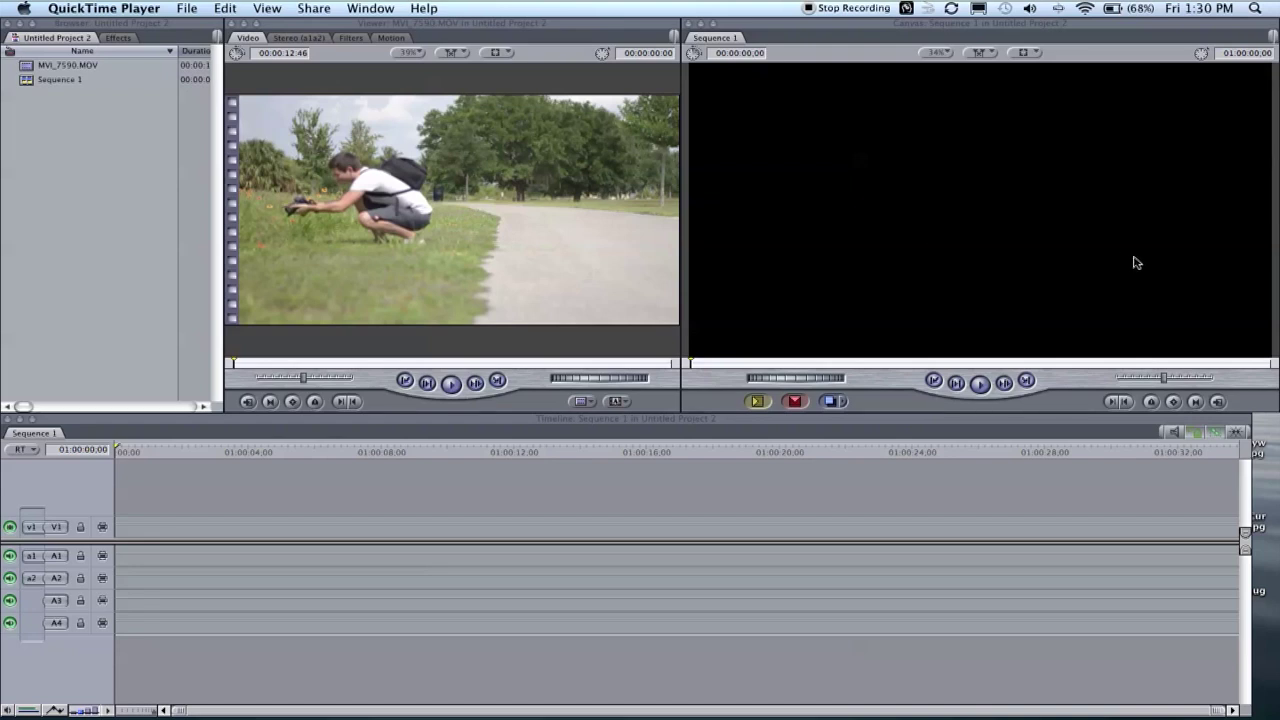
Bring Final Cut Pro to the front with MVI_7590.MOV loaded in the Viewer
click(478, 455)
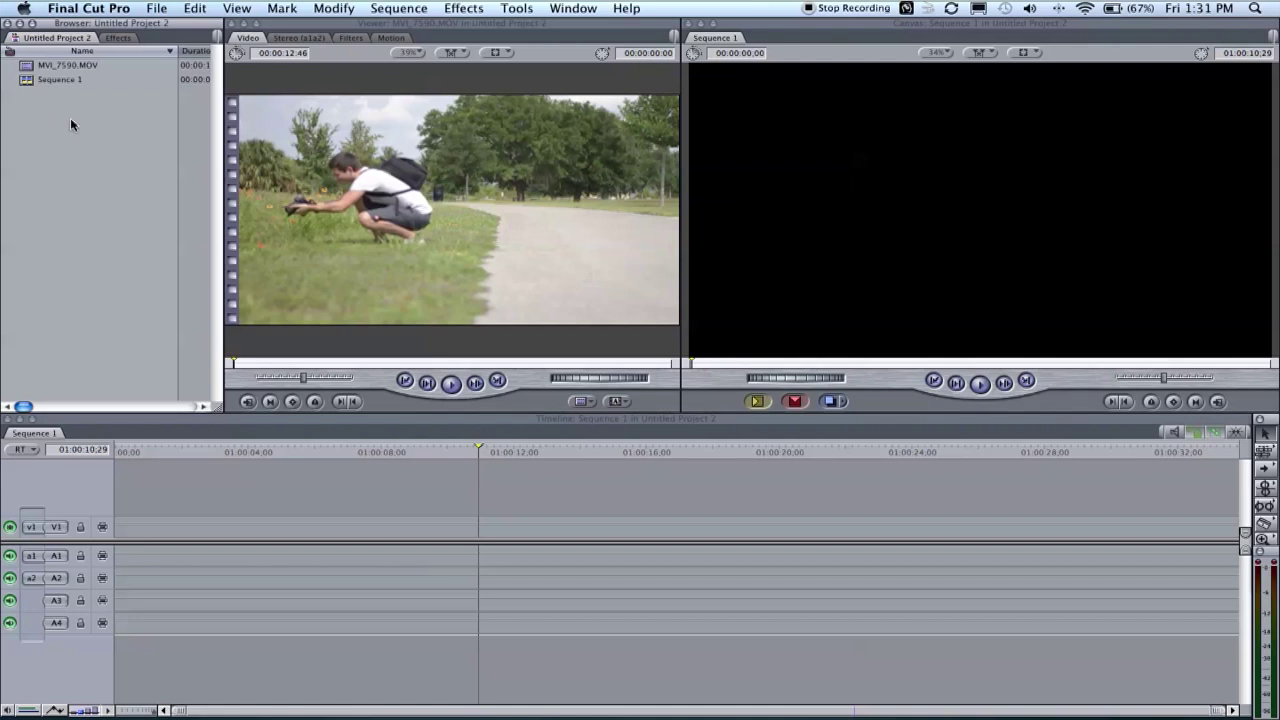
Select MVI_7590.MOV and preview it in the Viewer up to 00:00:08:21
click(26, 70)
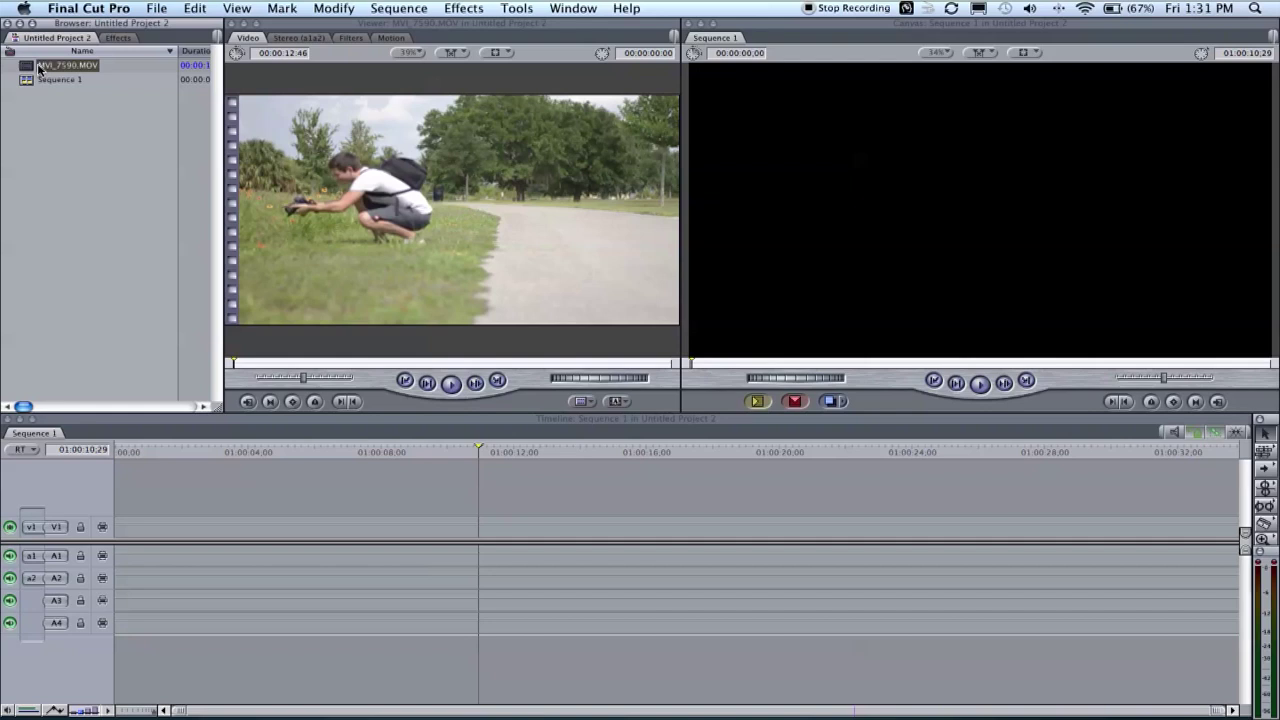
click(49, 152)
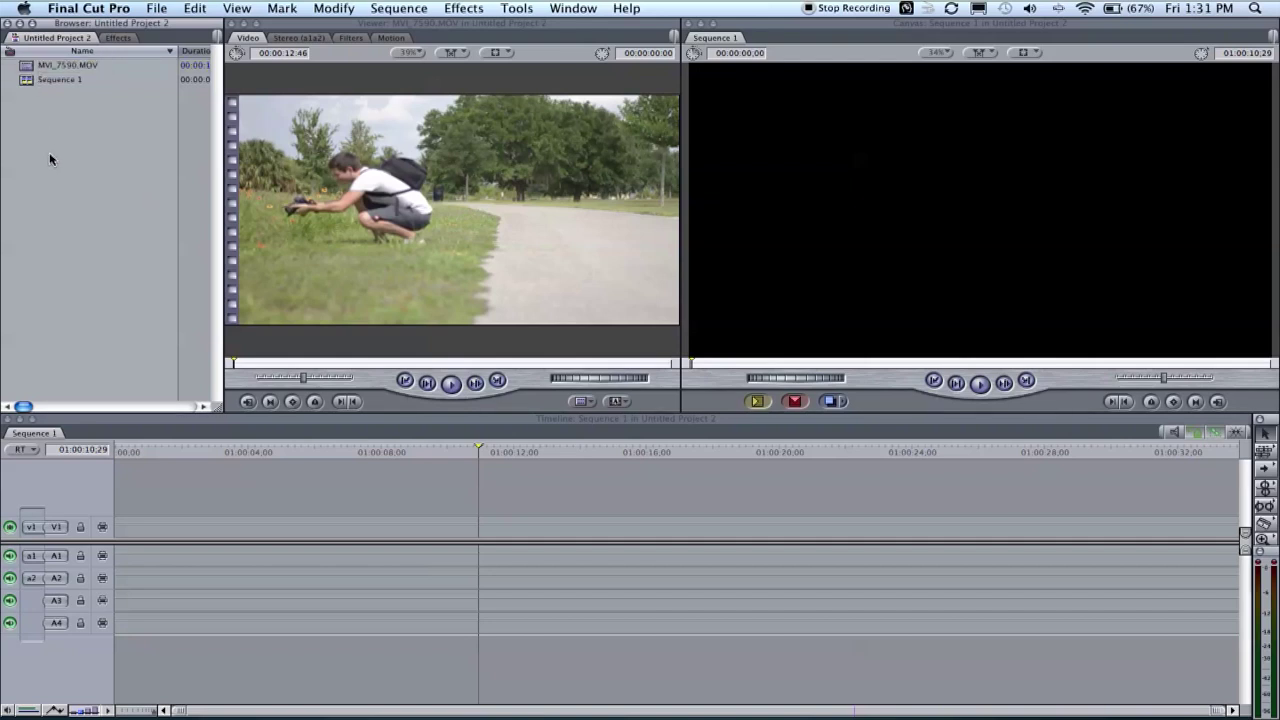
click(30, 71)
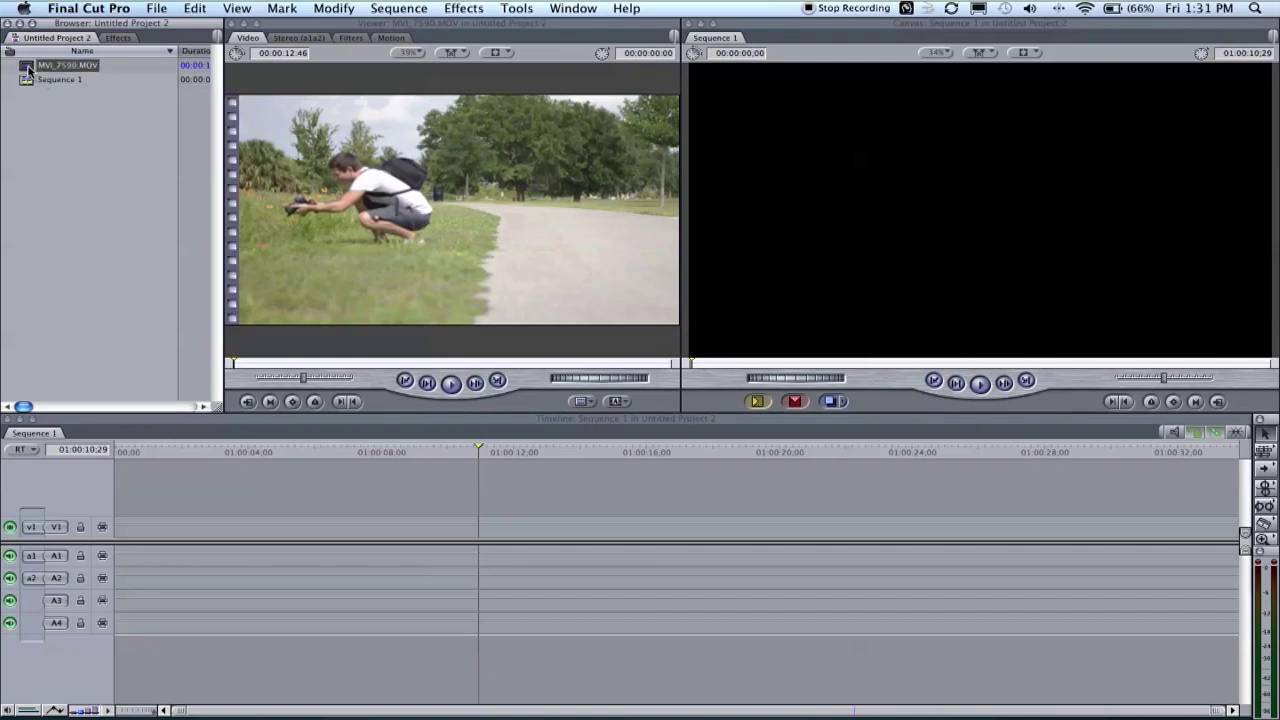
click(451, 384)
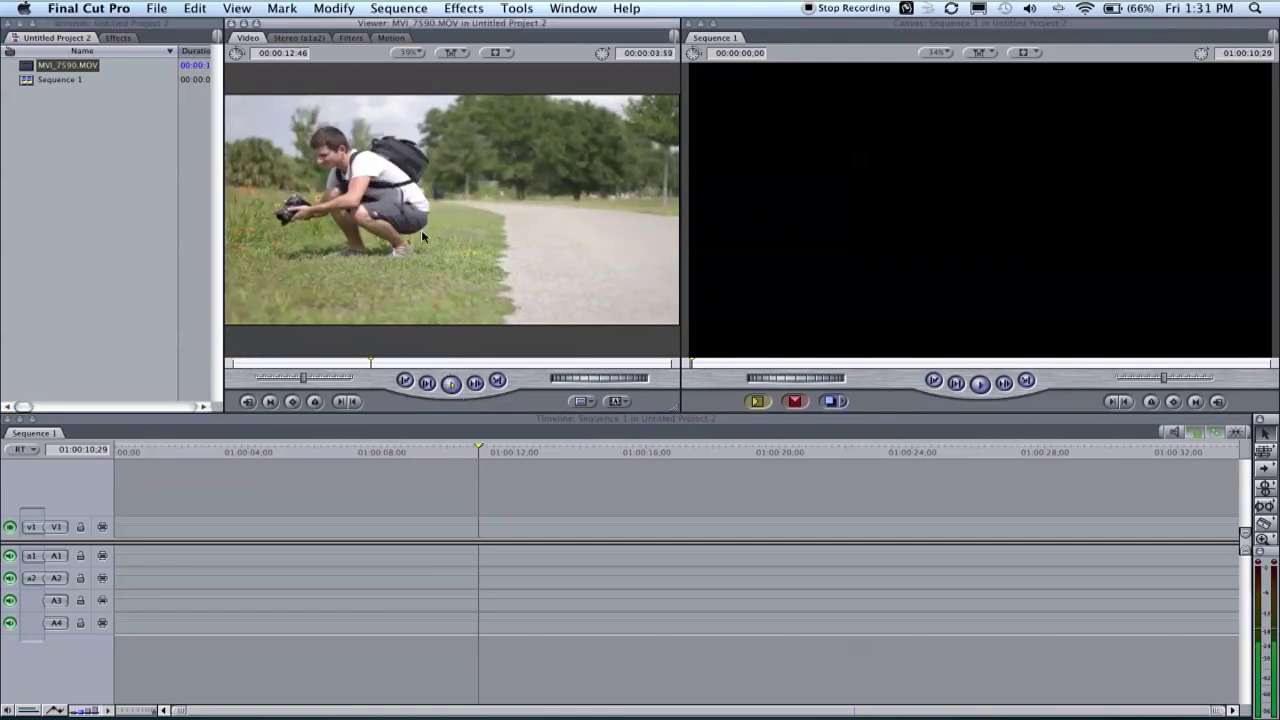
click(451, 383)
Reselect MVI_7590.MOV and show the View menu's Open in Cinema Tools option
click(108, 287)
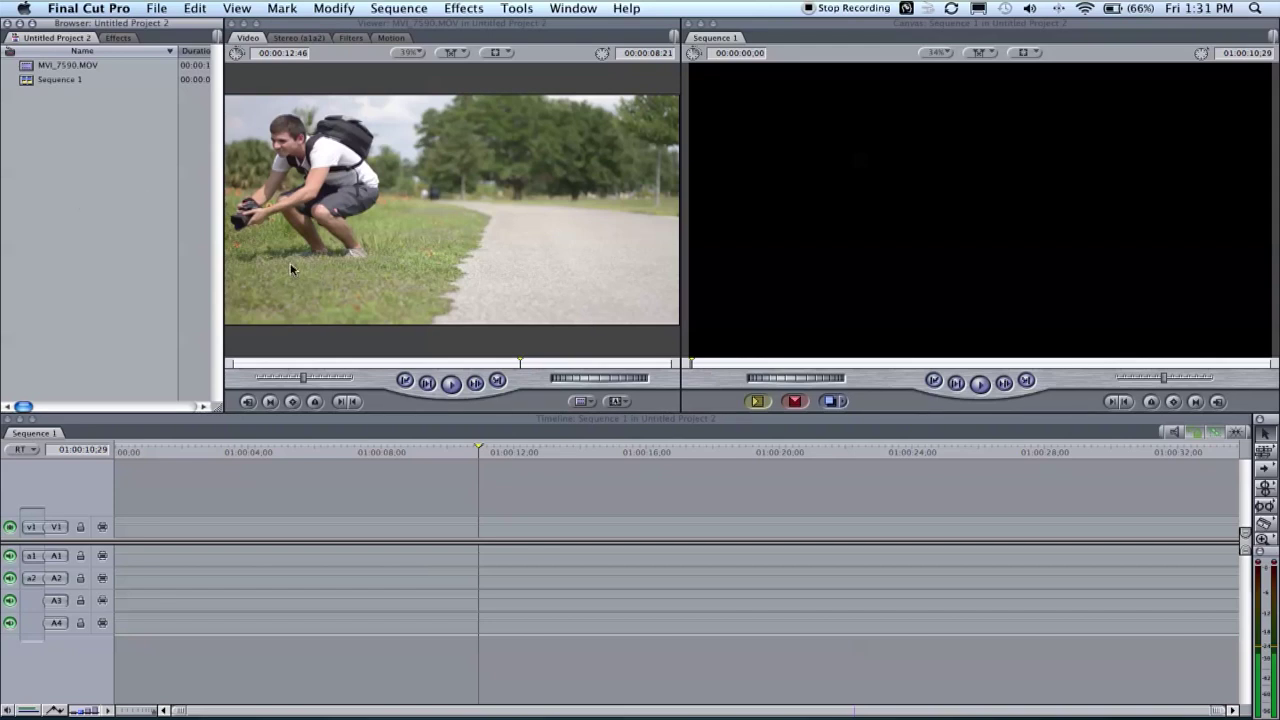
click(40, 66)
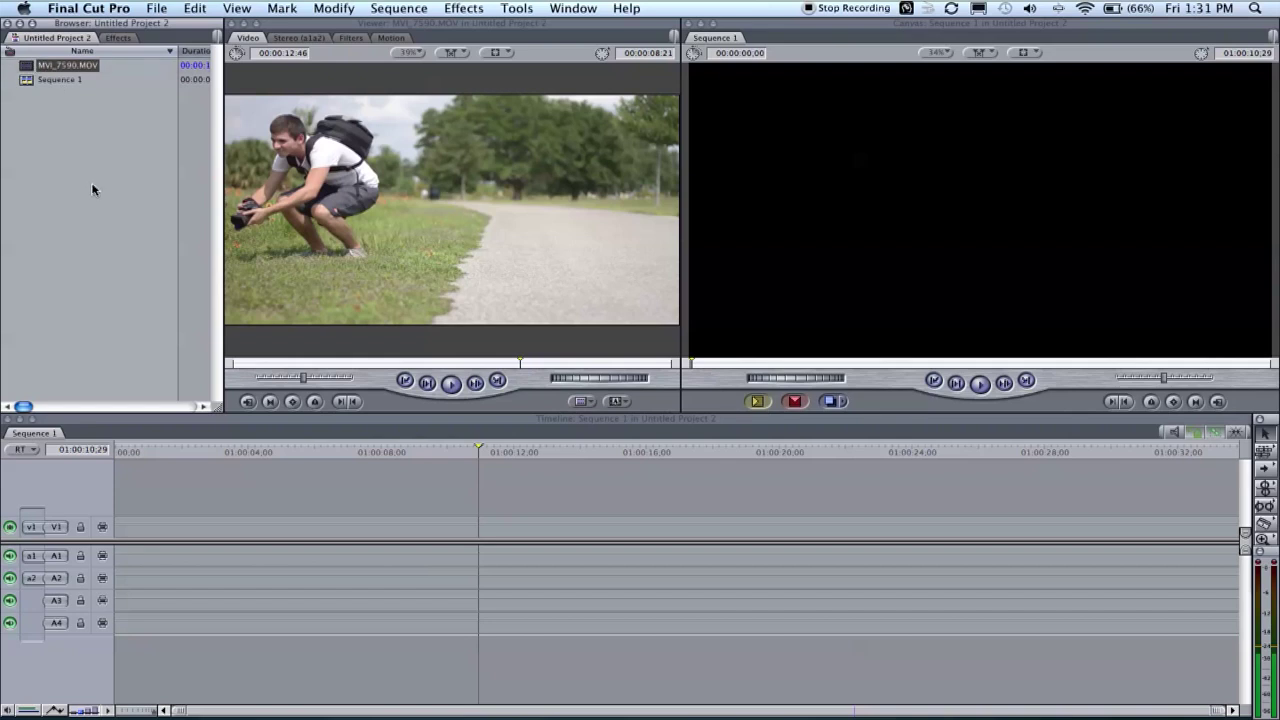
click(240, 9)
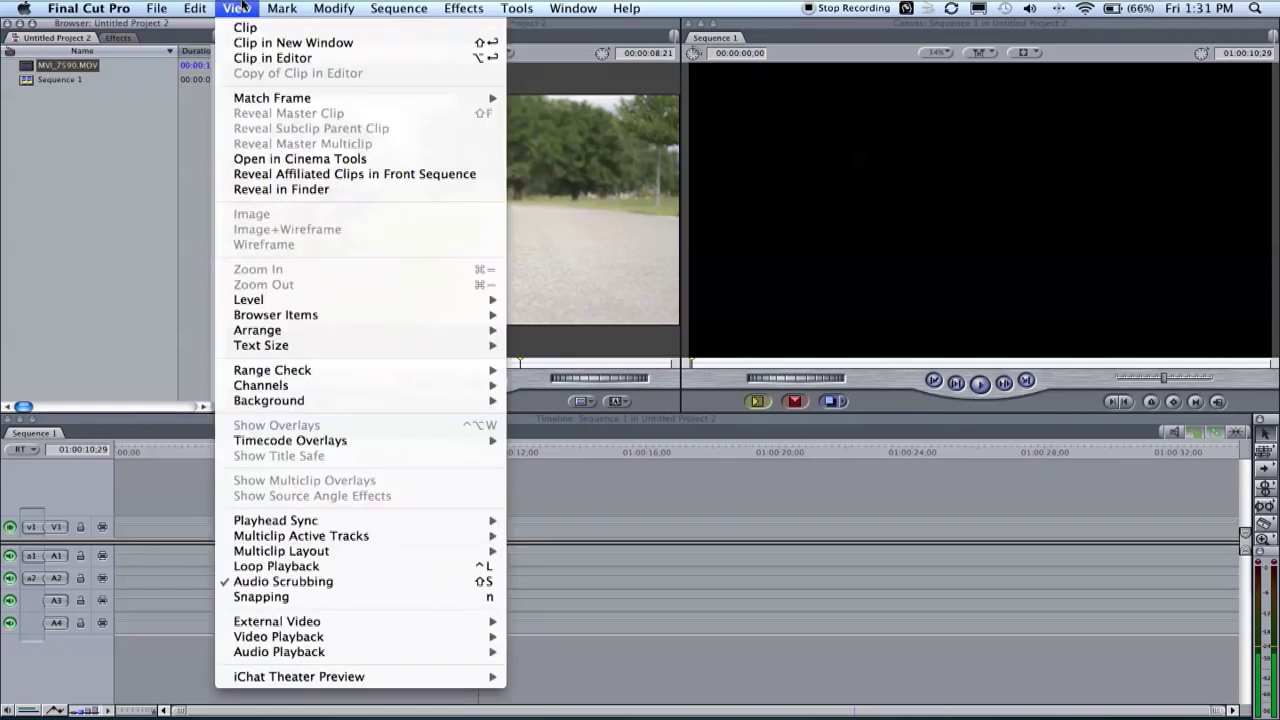
Conform MVI_7590.MOV from 59.94 to 29.97 fps in Cinema Tools and play it back to check
click(265, 160)
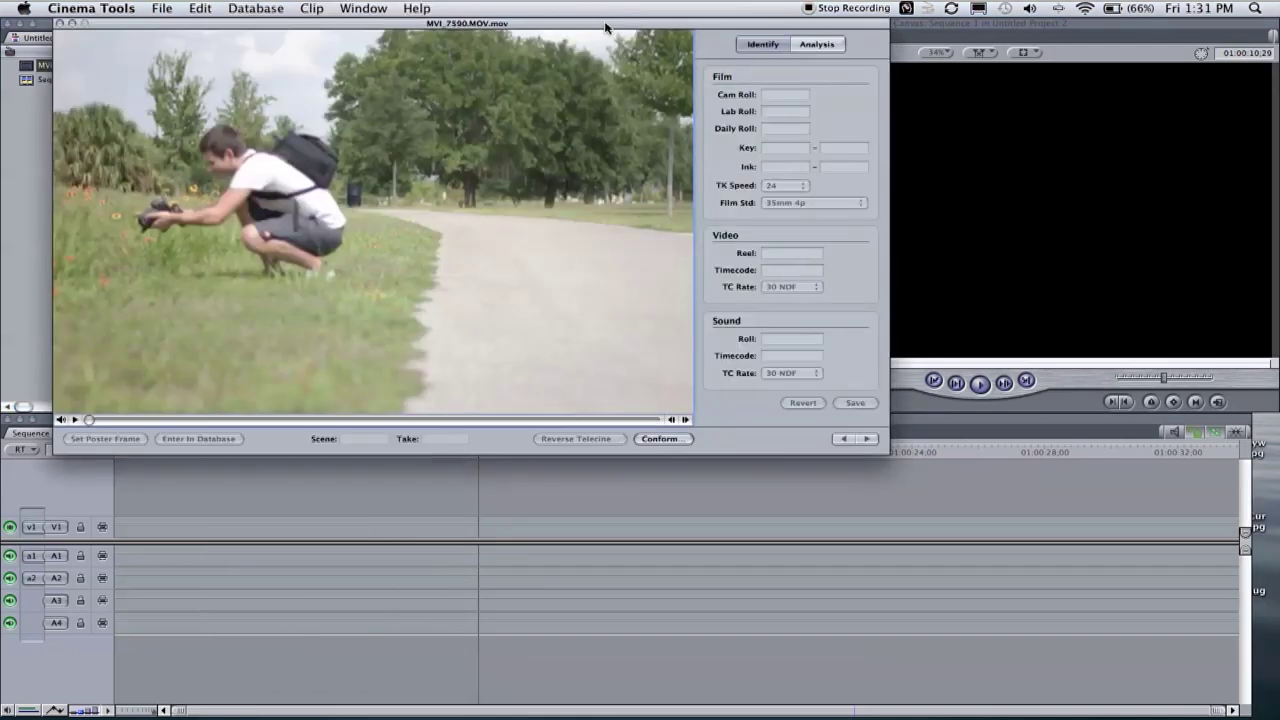
drag(605, 27, 700, 73)
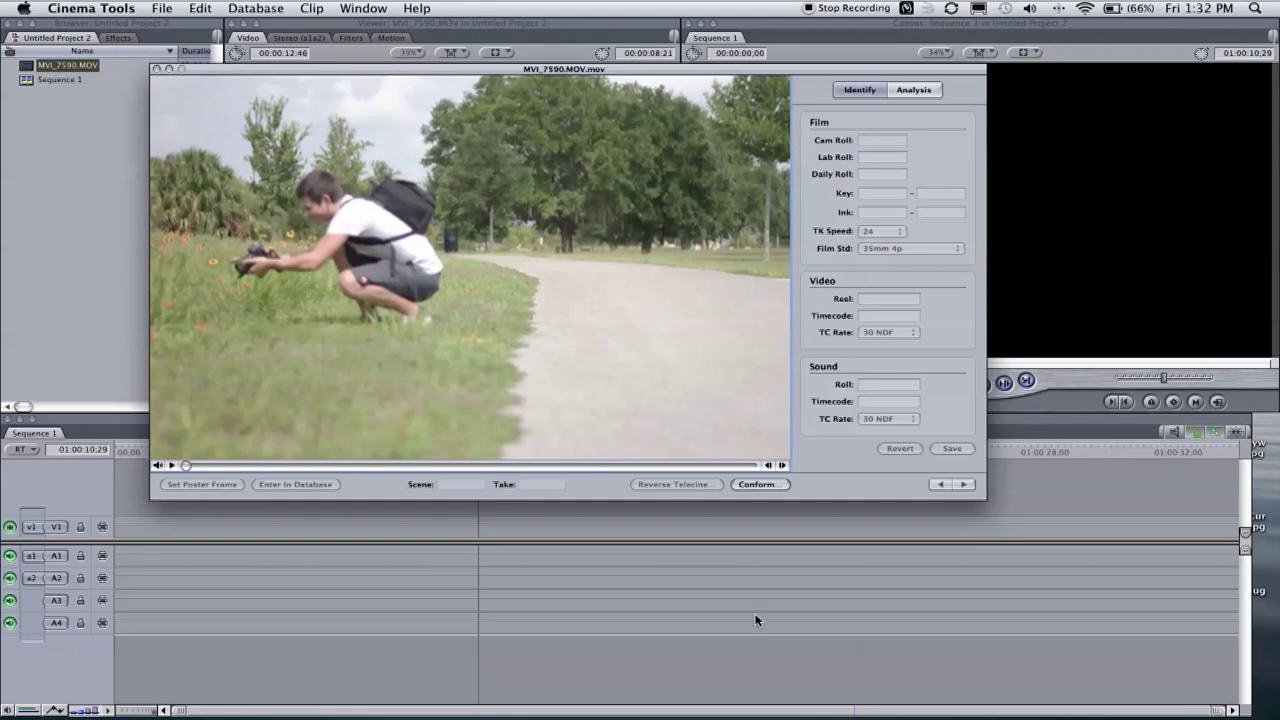
click(766, 484)
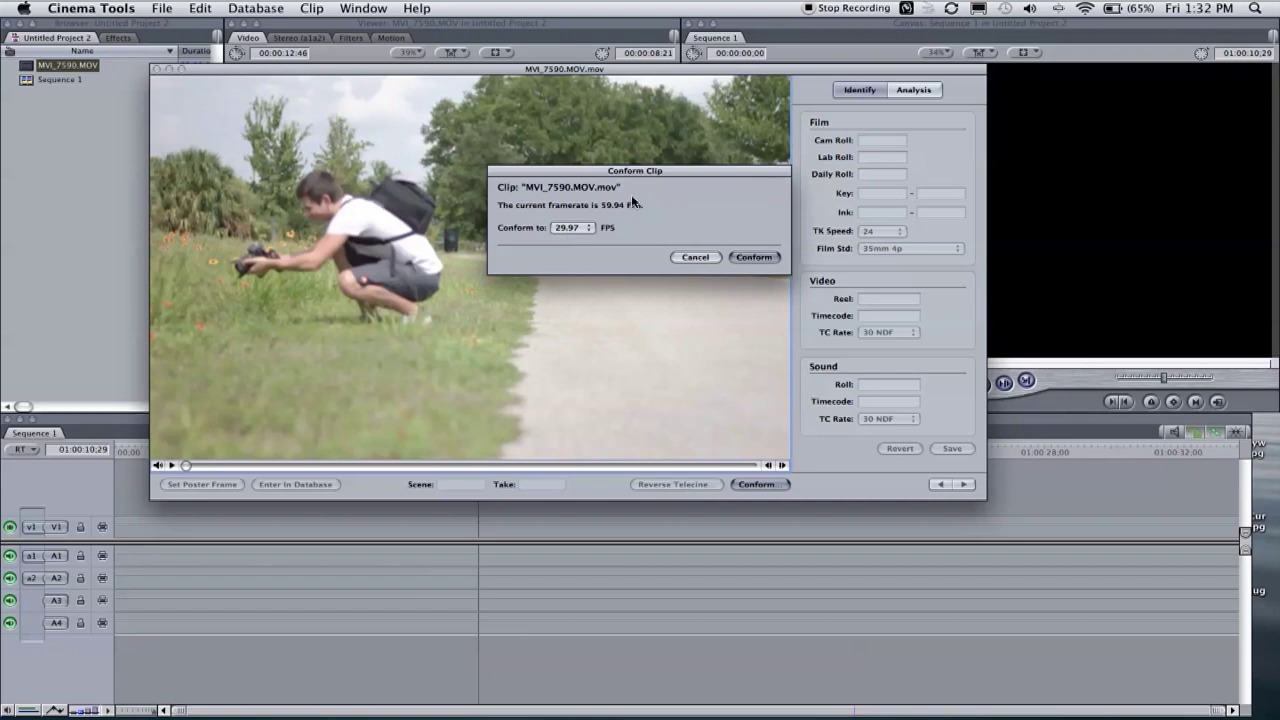
click(574, 228)
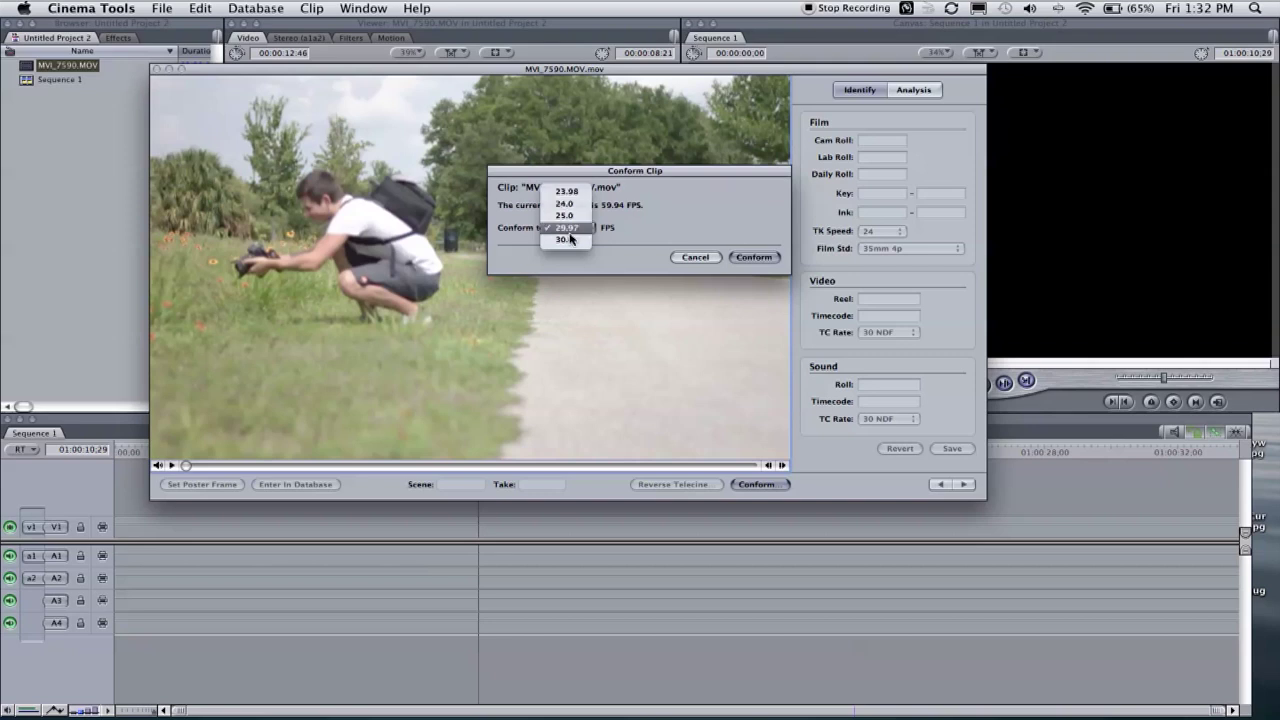
click(571, 231)
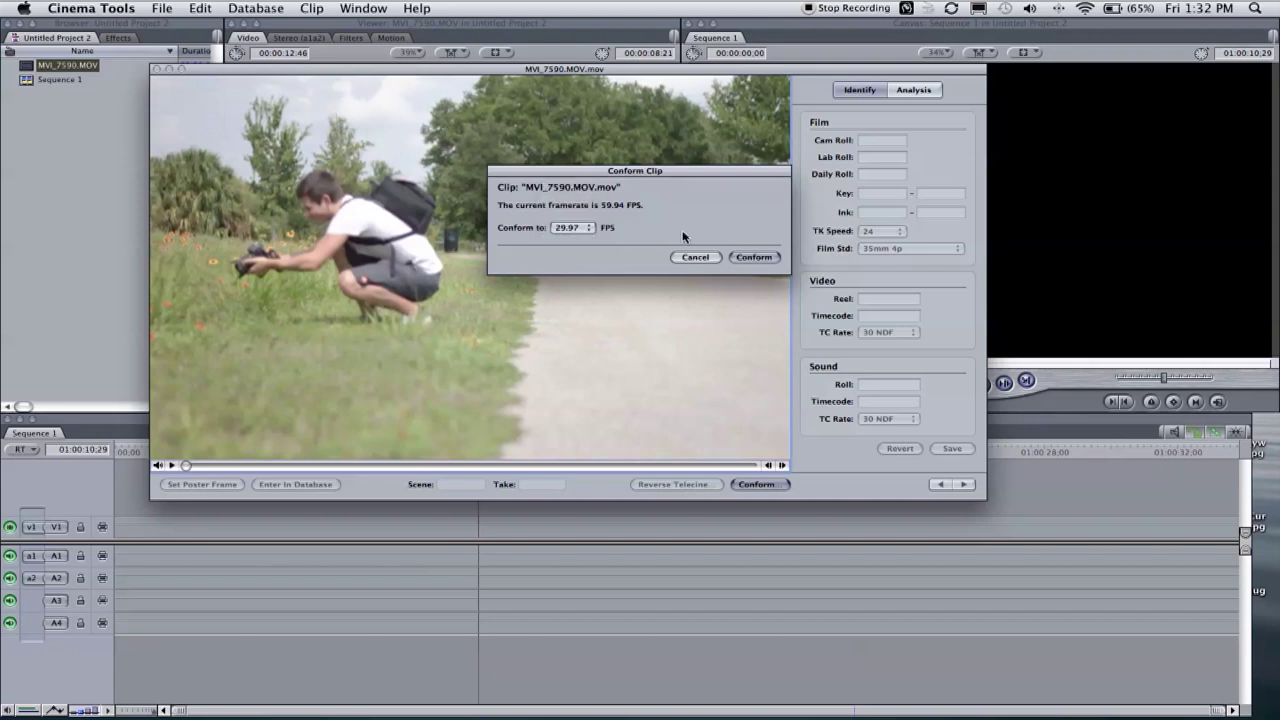
click(757, 261)
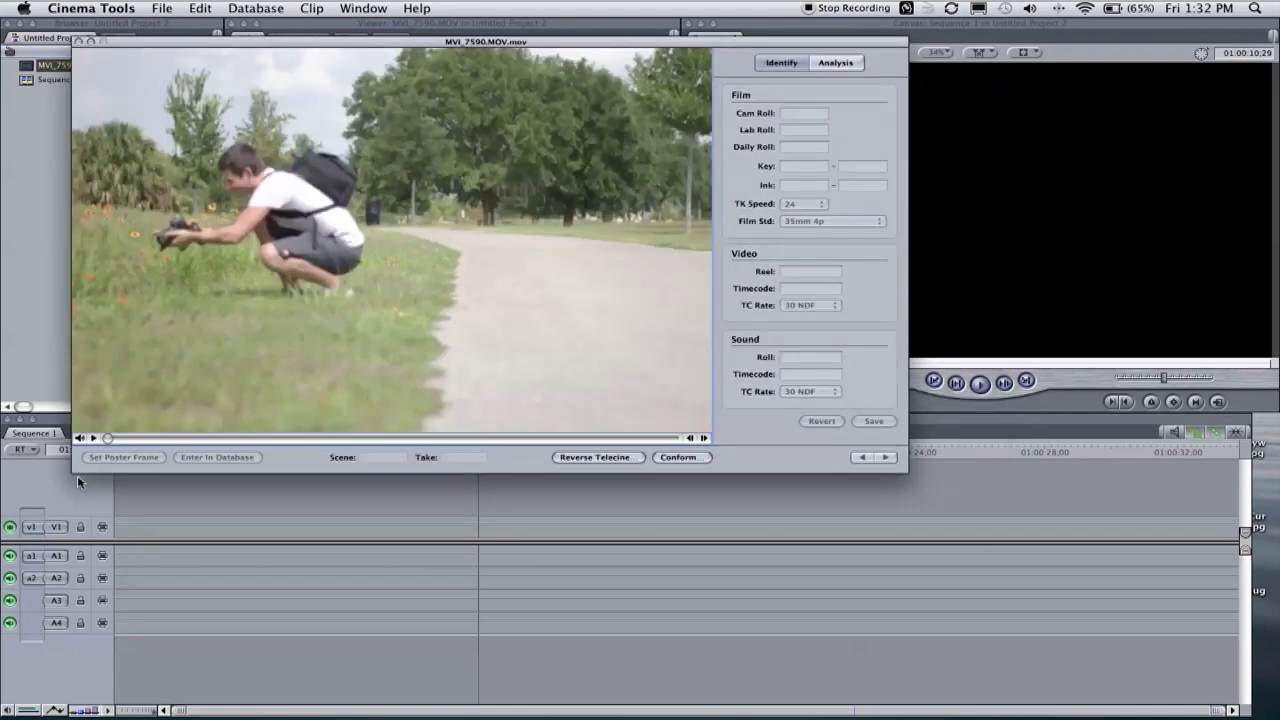
click(95, 443)
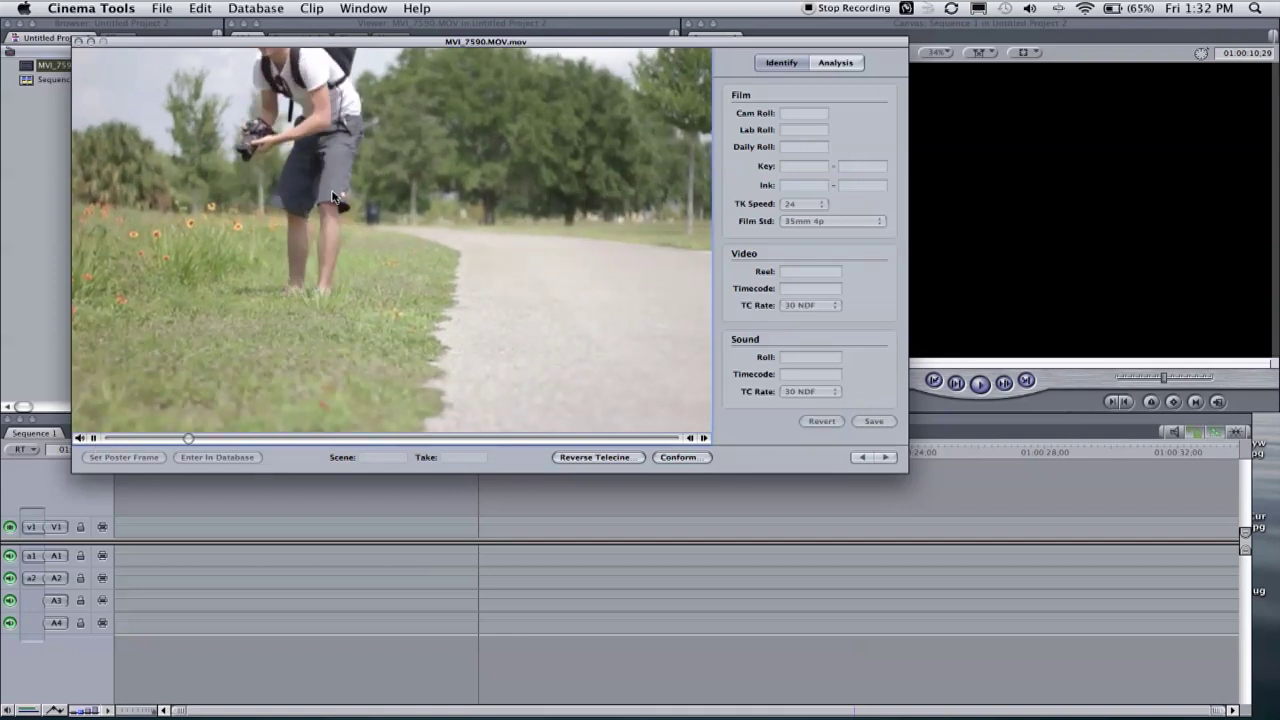
click(95, 440)
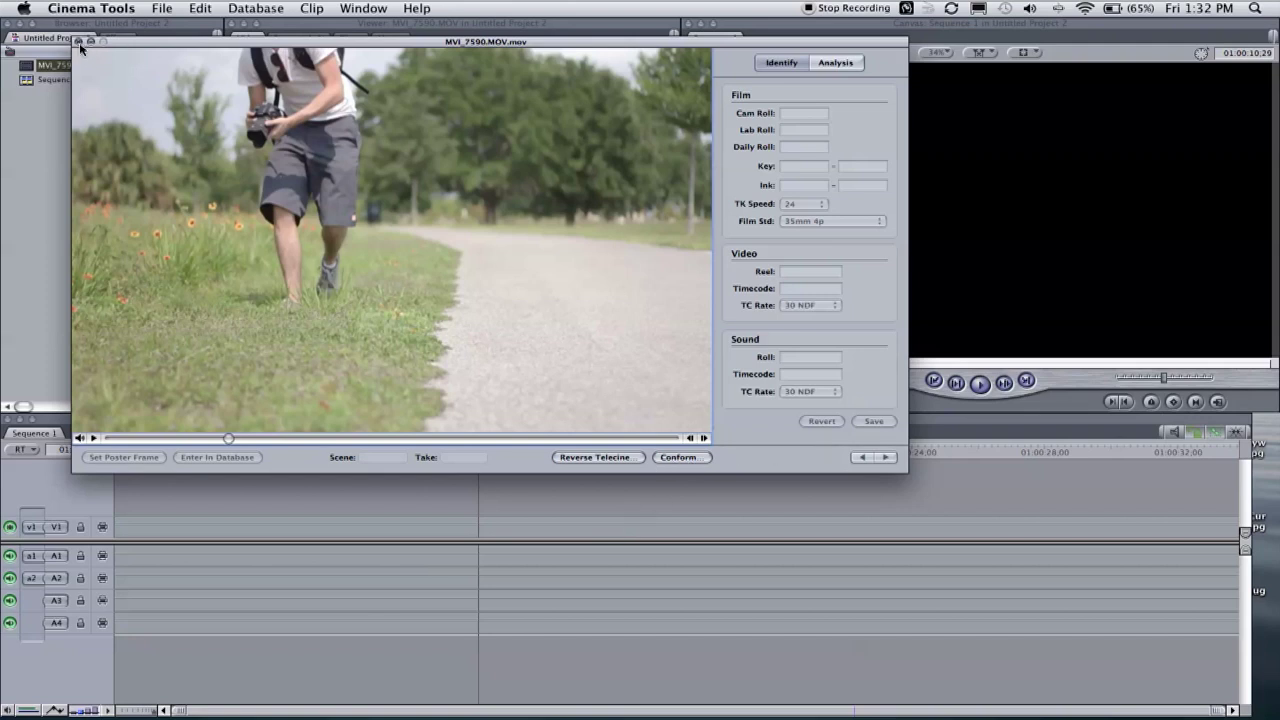
Quit Cinema Tools and replay the conformed clip from near the start as slow motion, to 00:00:06:24
key(super+q)
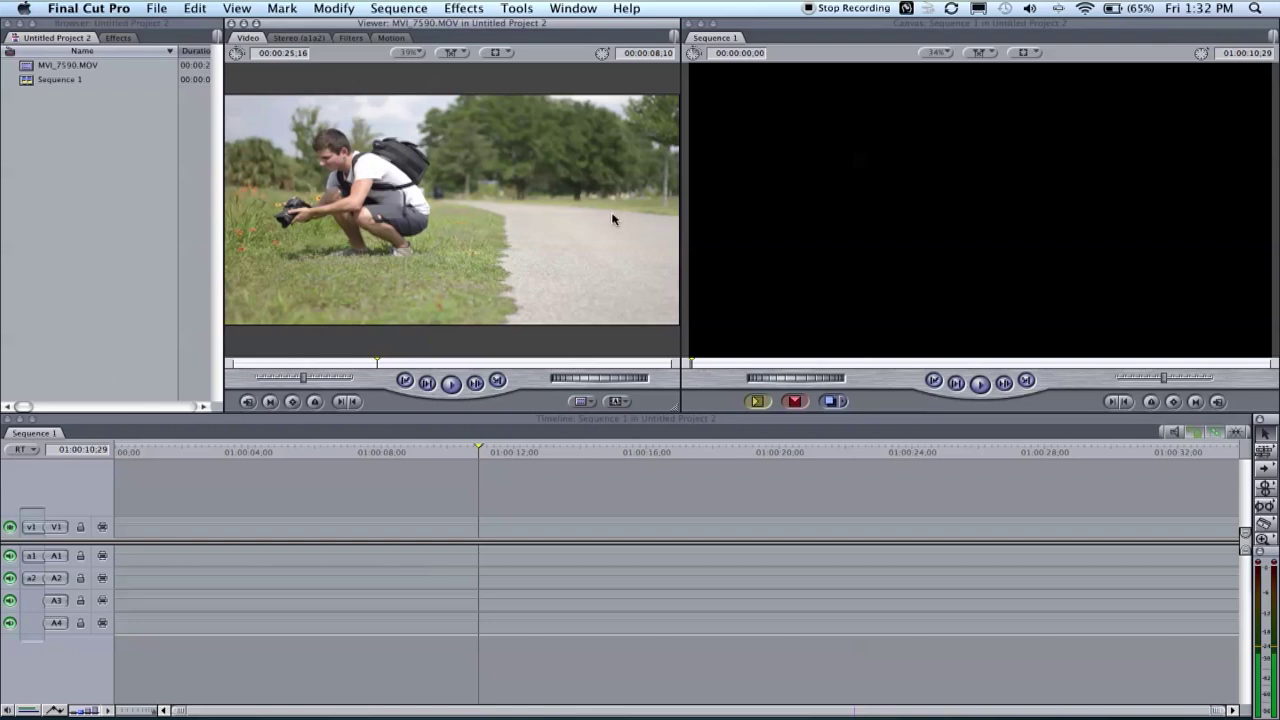
drag(277, 368, 259, 367)
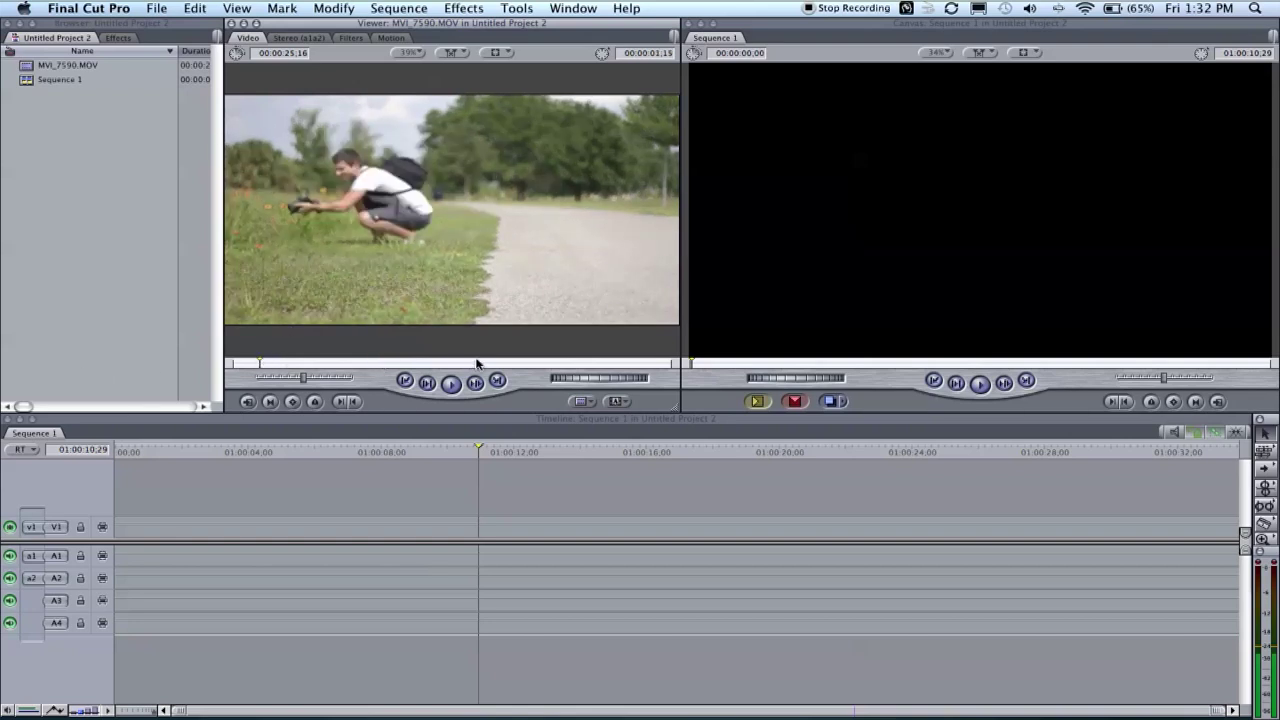
click(451, 385)
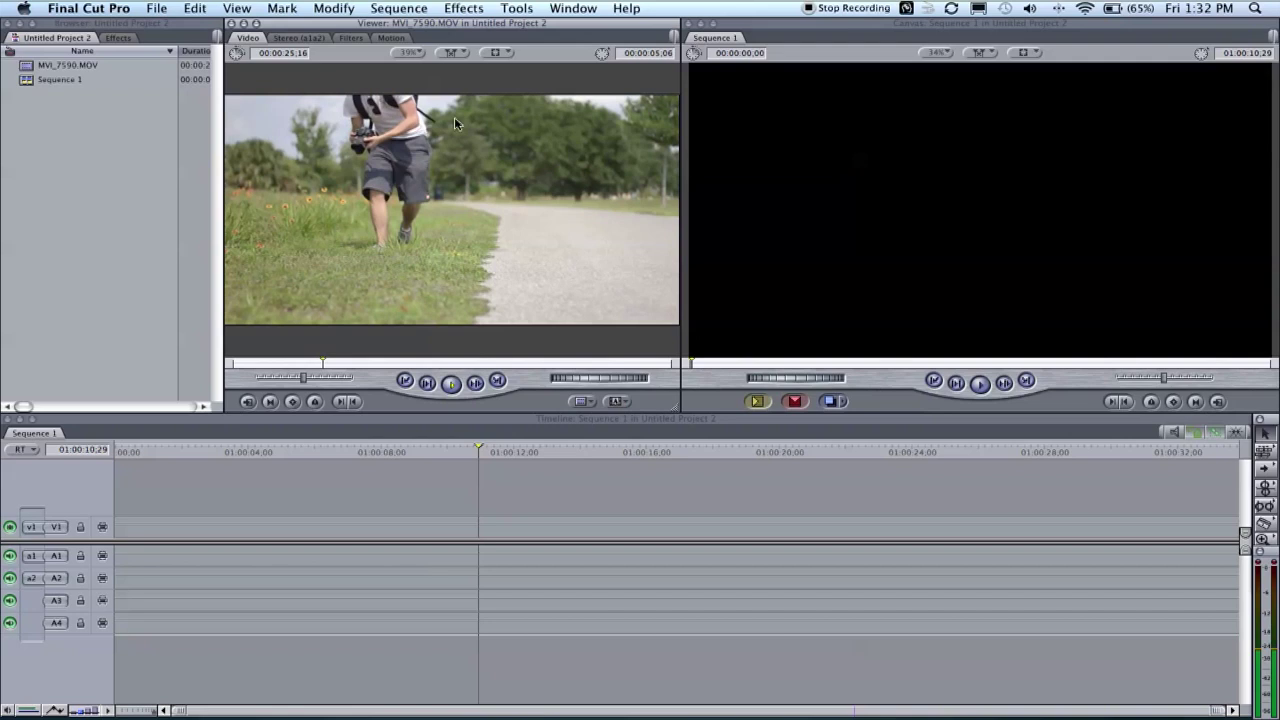
click(452, 385)
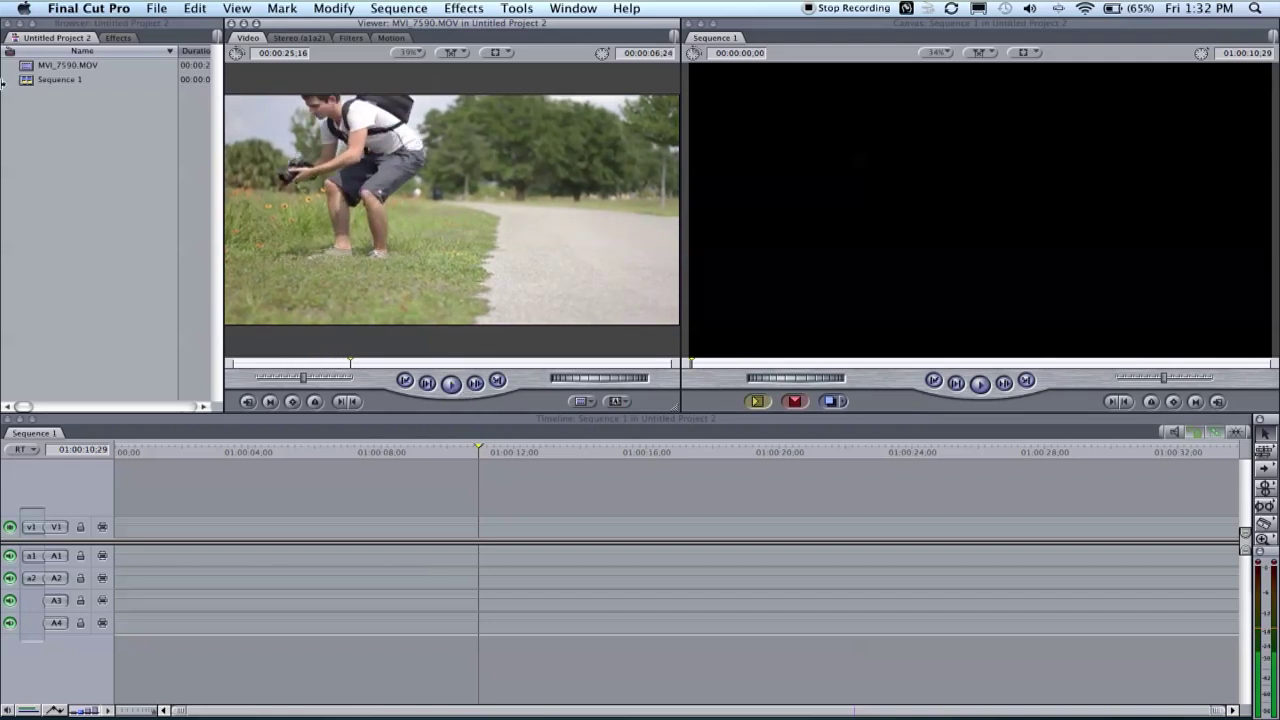
Add MVI_7590.MOV to the start of Sequence 1 and scrub to 01:00:09:25
drag(68, 65, 120, 530)
click(777, 225)
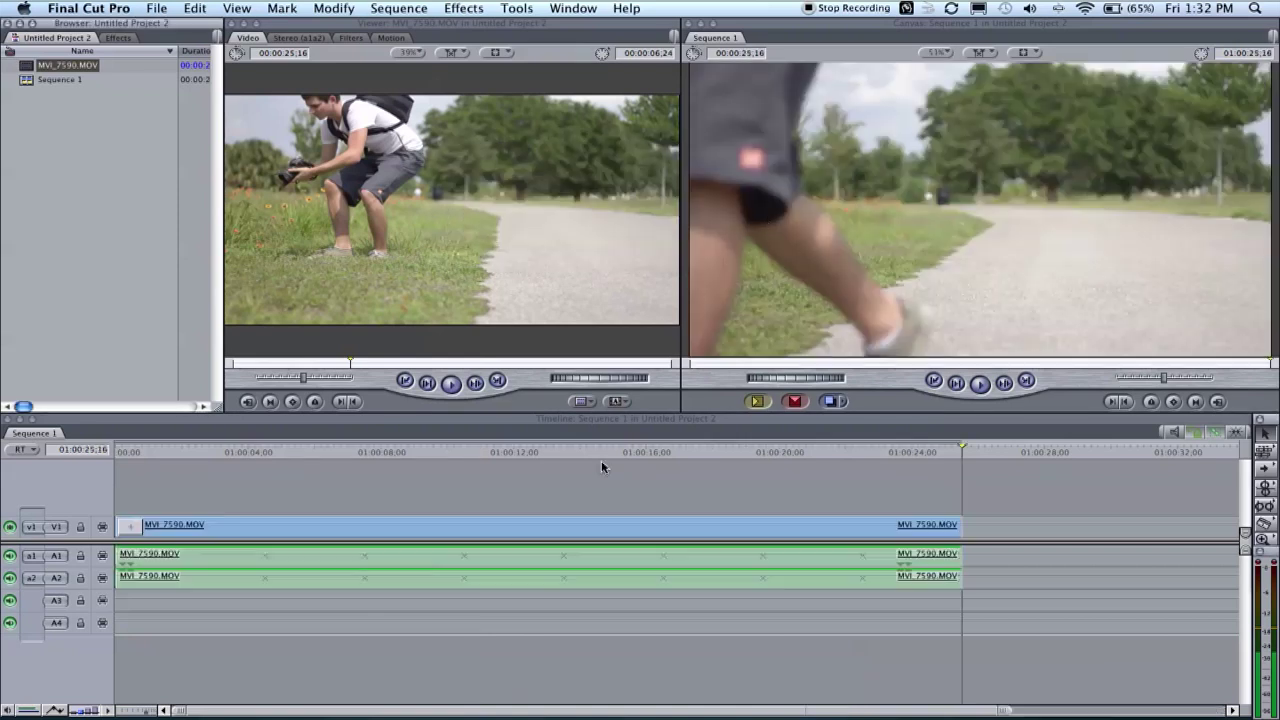
click(406, 449)
drag(406, 449, 440, 450)
Play the slow-motion sequence, then trim the clip's end so it lasts 00:00:07:24
click(981, 385)
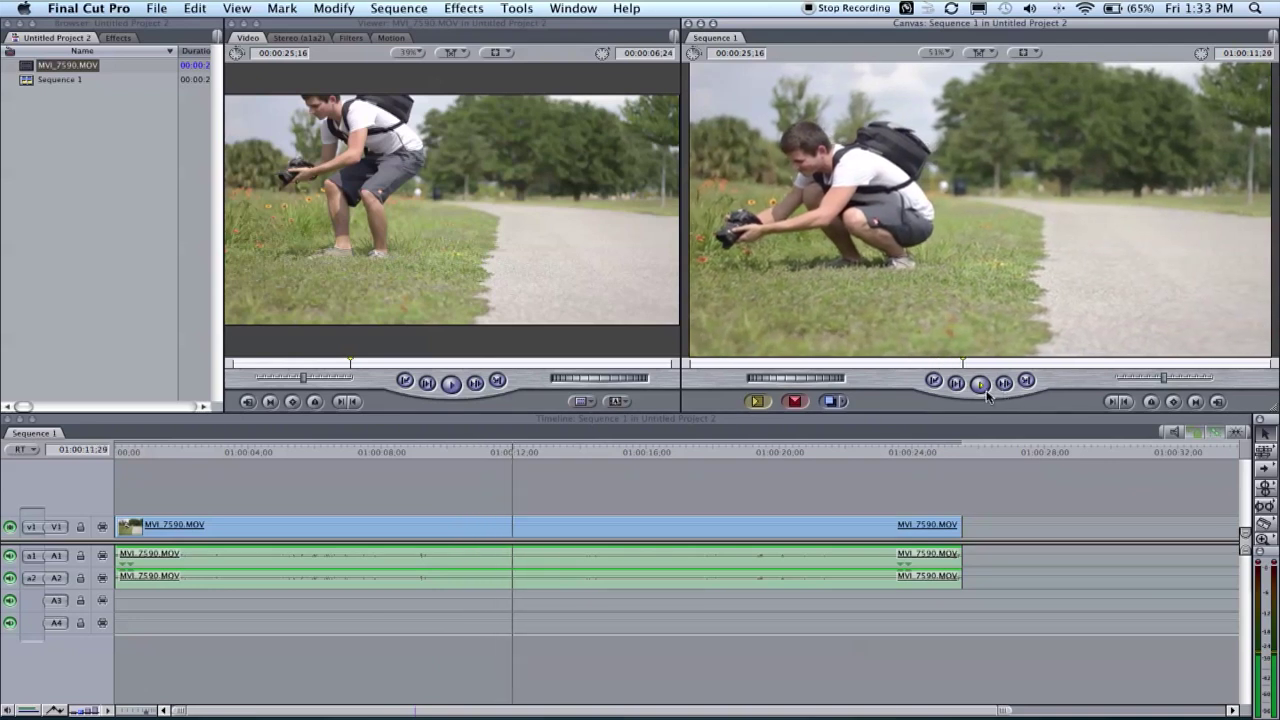
click(980, 384)
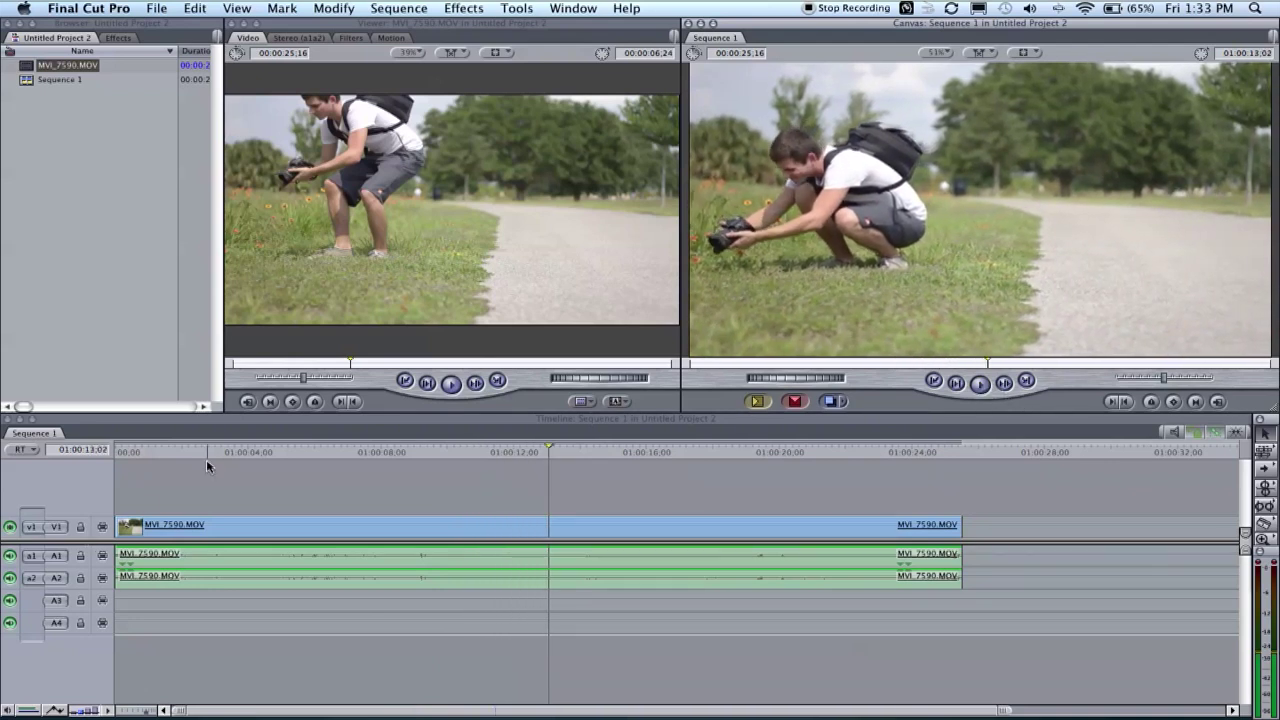
click(208, 451)
click(981, 385)
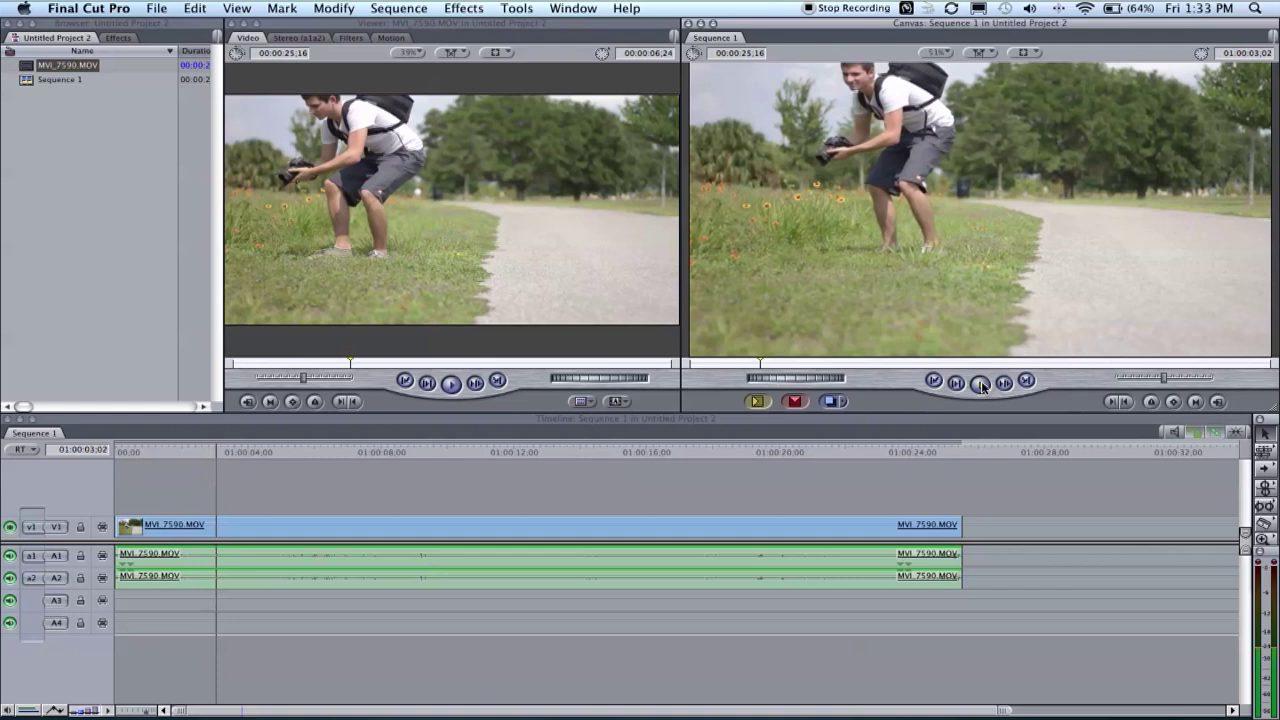
click(980, 385)
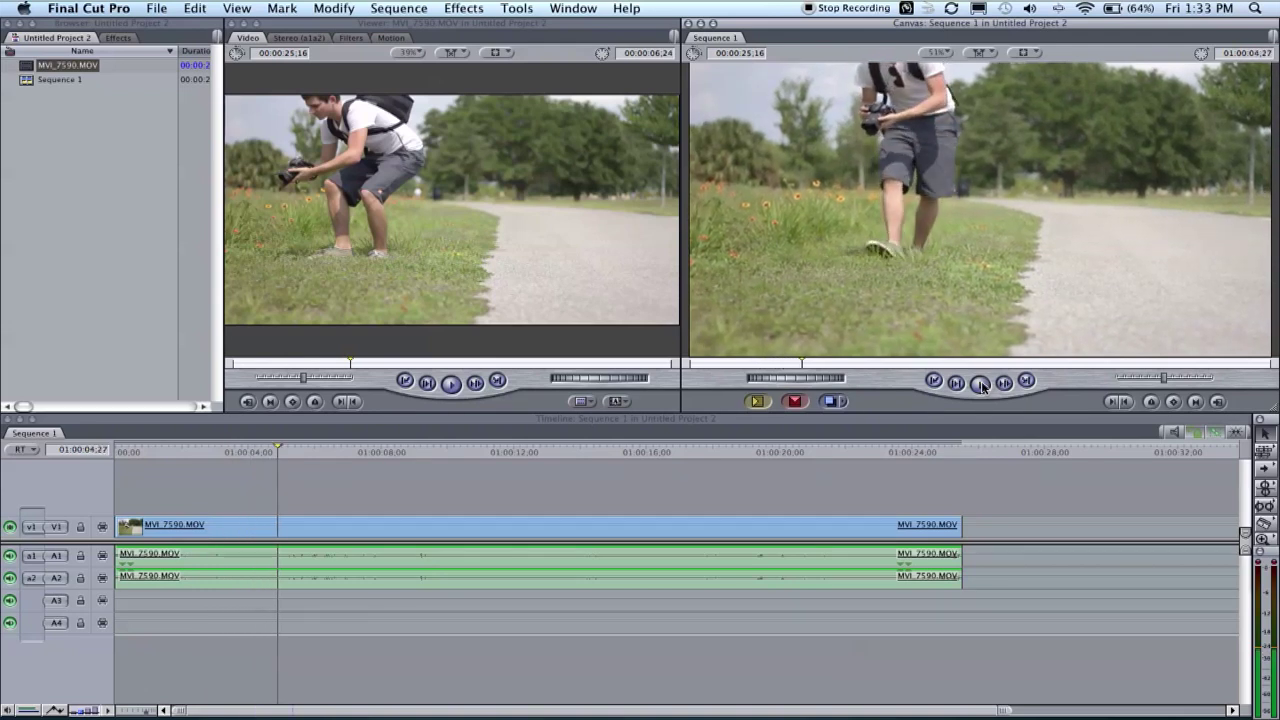
drag(962, 529, 373, 530)
Set the clip's speed to 50% and play it back from 01:00:07:03 to 01:00:11:10
right_click(345, 538)
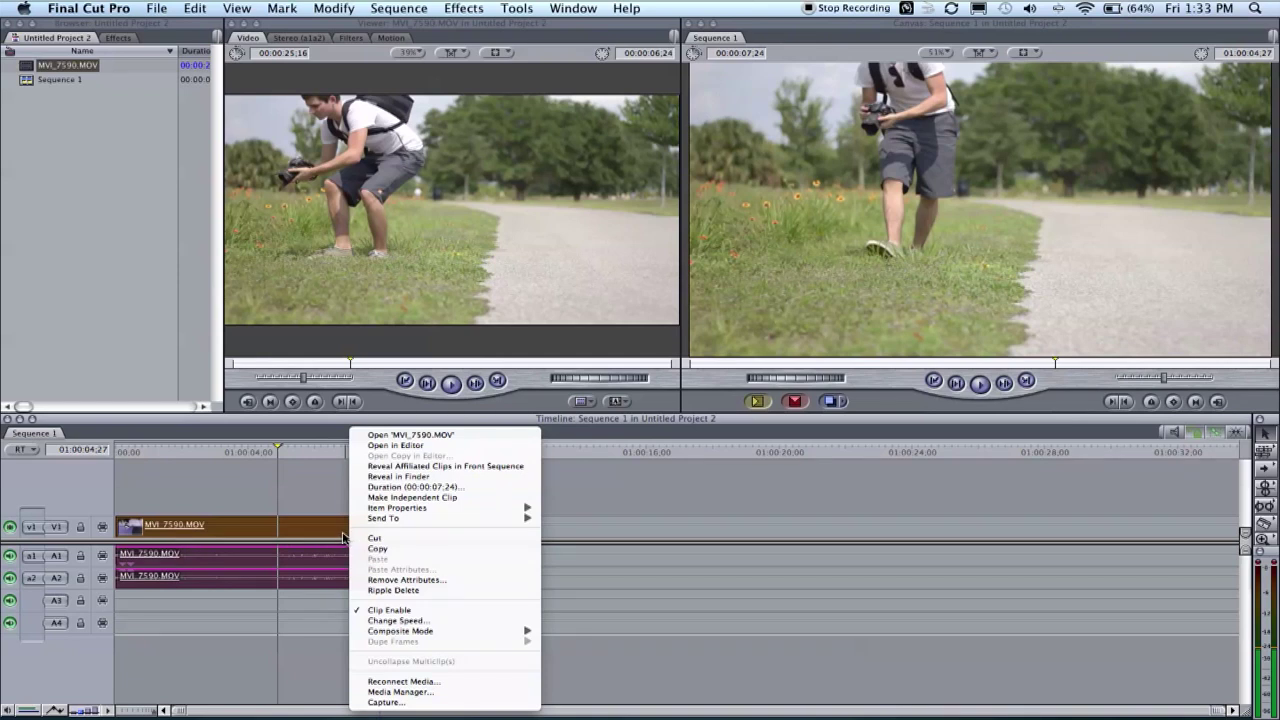
click(393, 620)
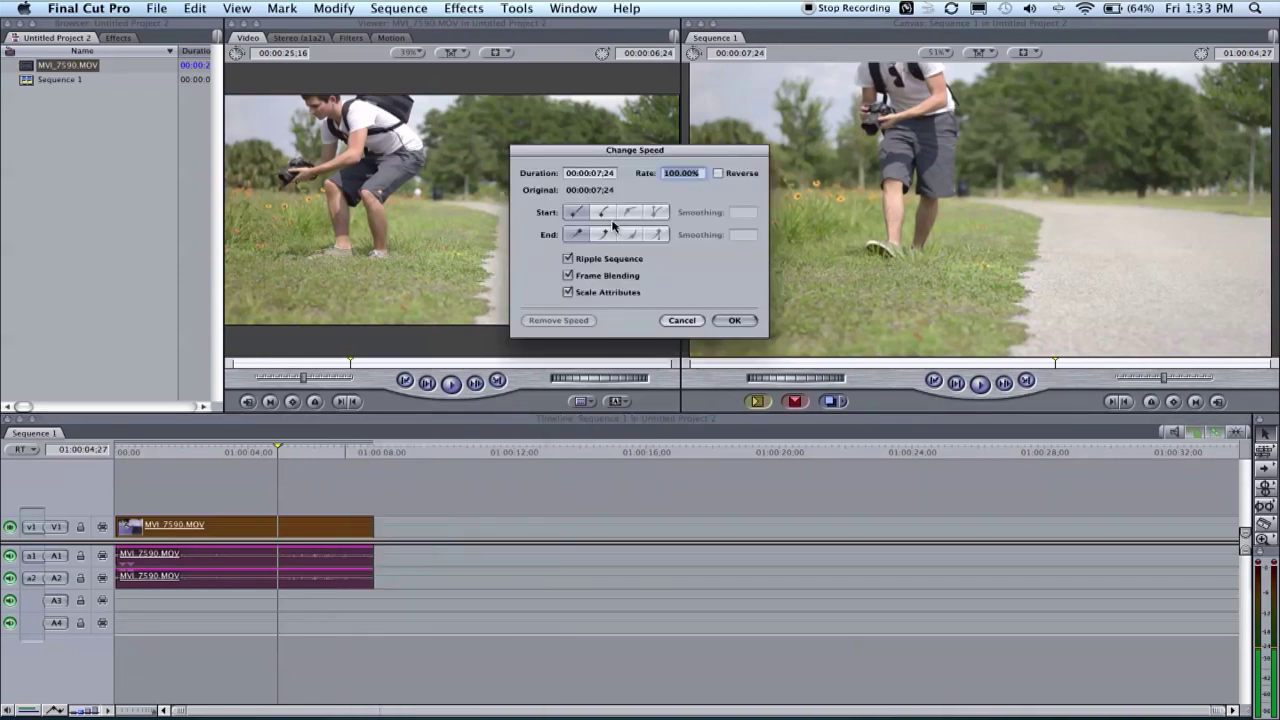
text(50)
click(735, 320)
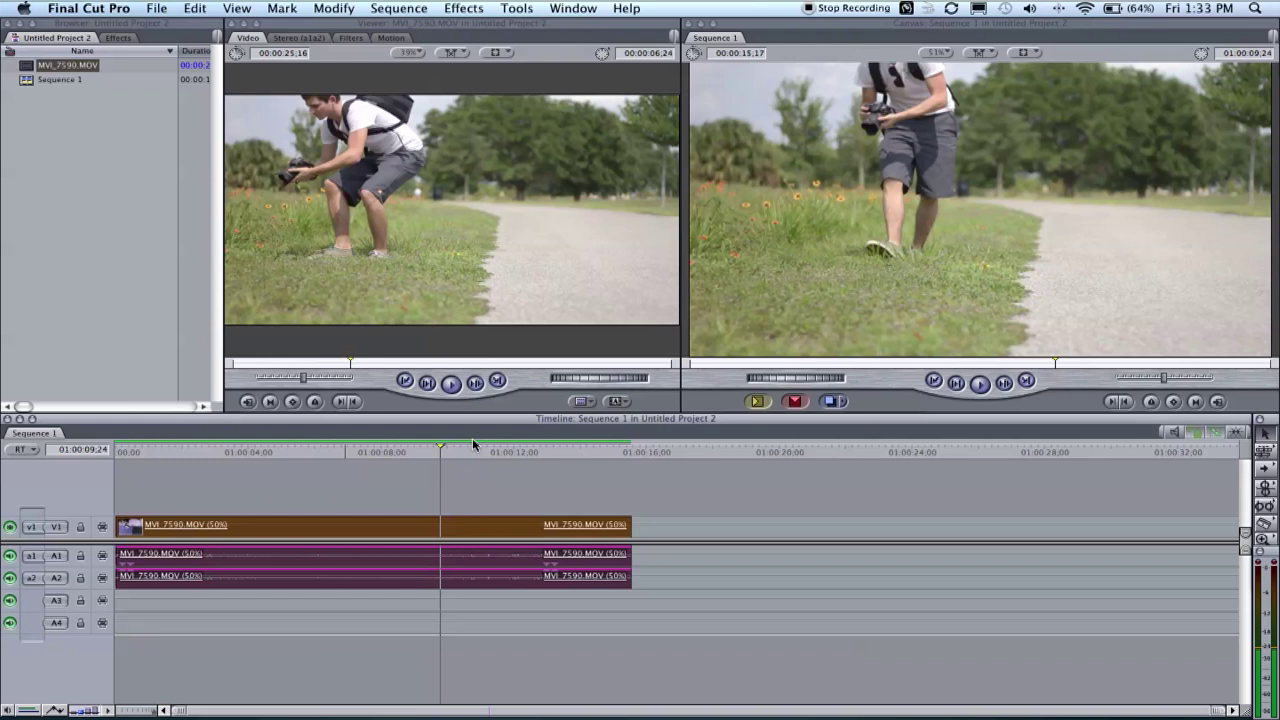
click(351, 447)
click(980, 385)
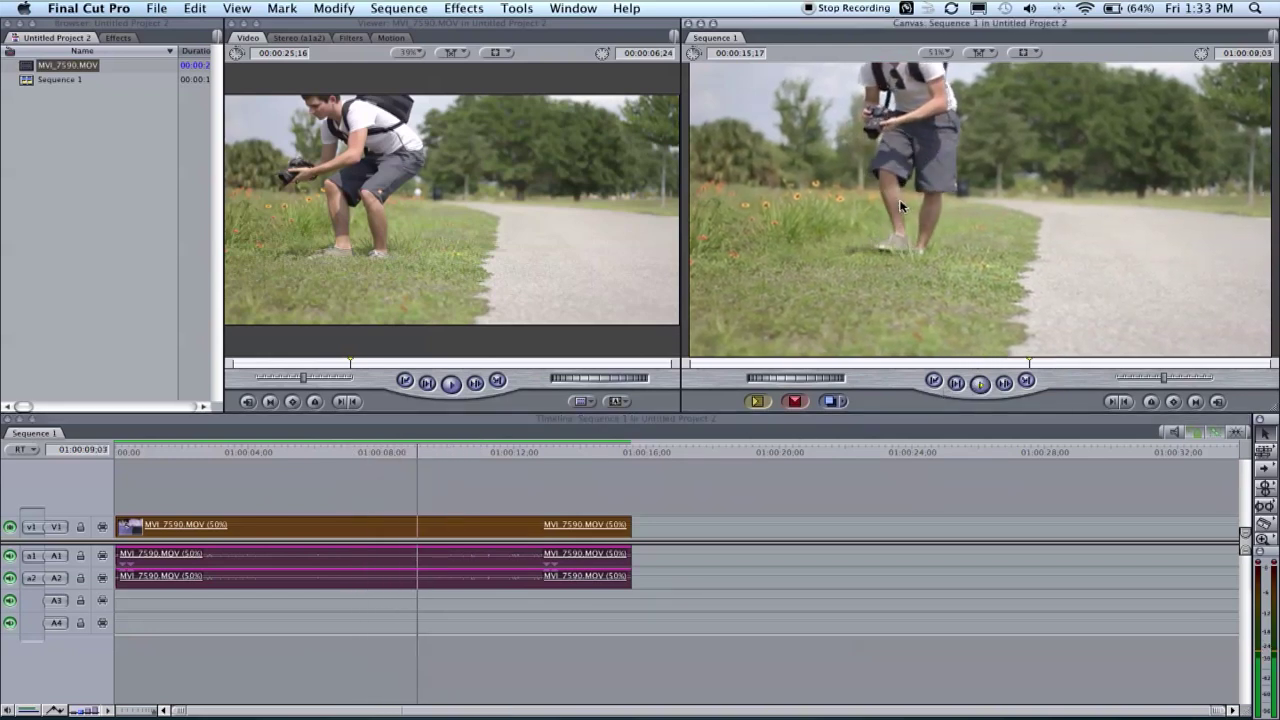
click(978, 385)
Trim the end of the slowed clip slightly shorter
right_click(372, 527)
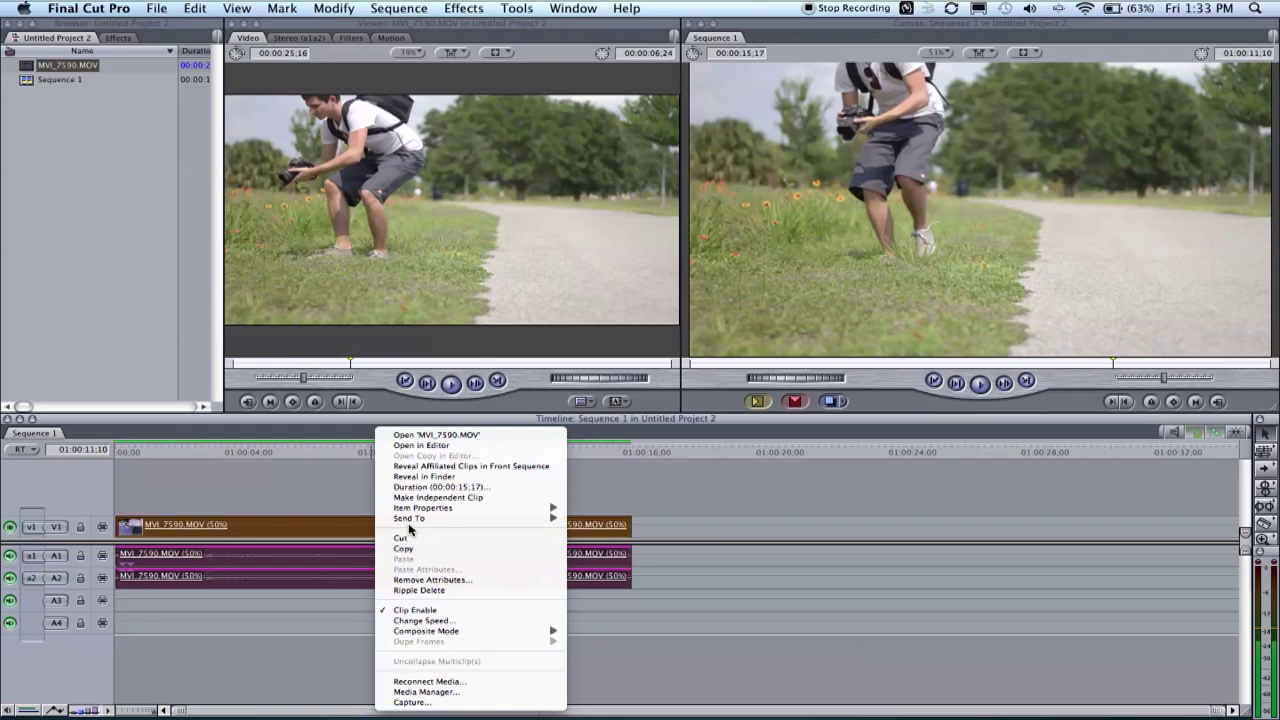
click(280, 500)
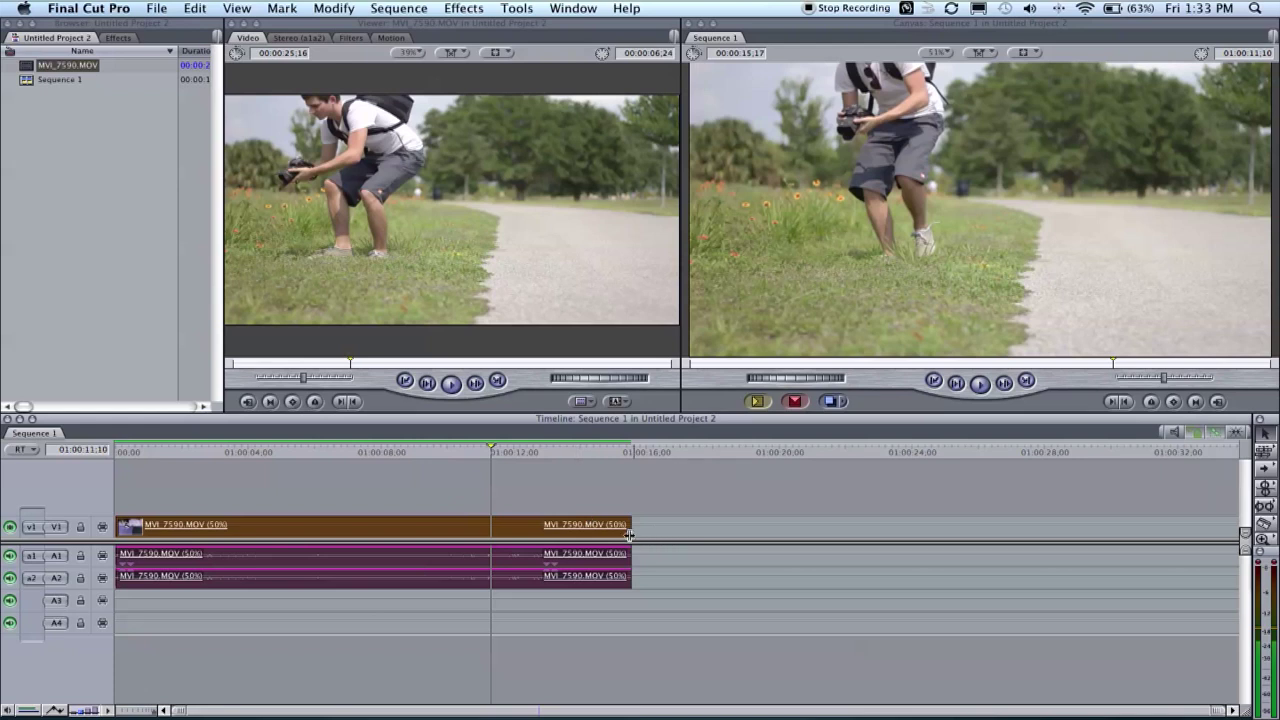
drag(631, 535, 596, 540)
Remove the speed change so the clip plays at 100%, leaving a 00:00:07:07 sequence
right_click(430, 535)
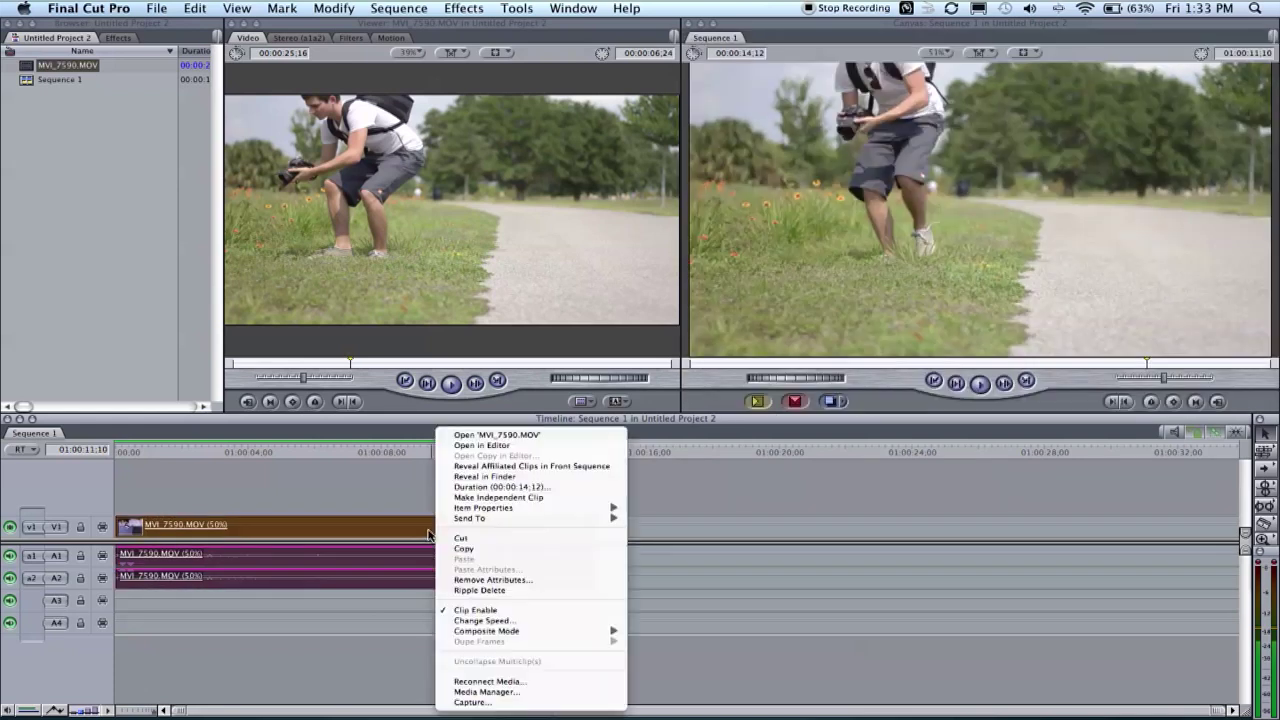
click(505, 621)
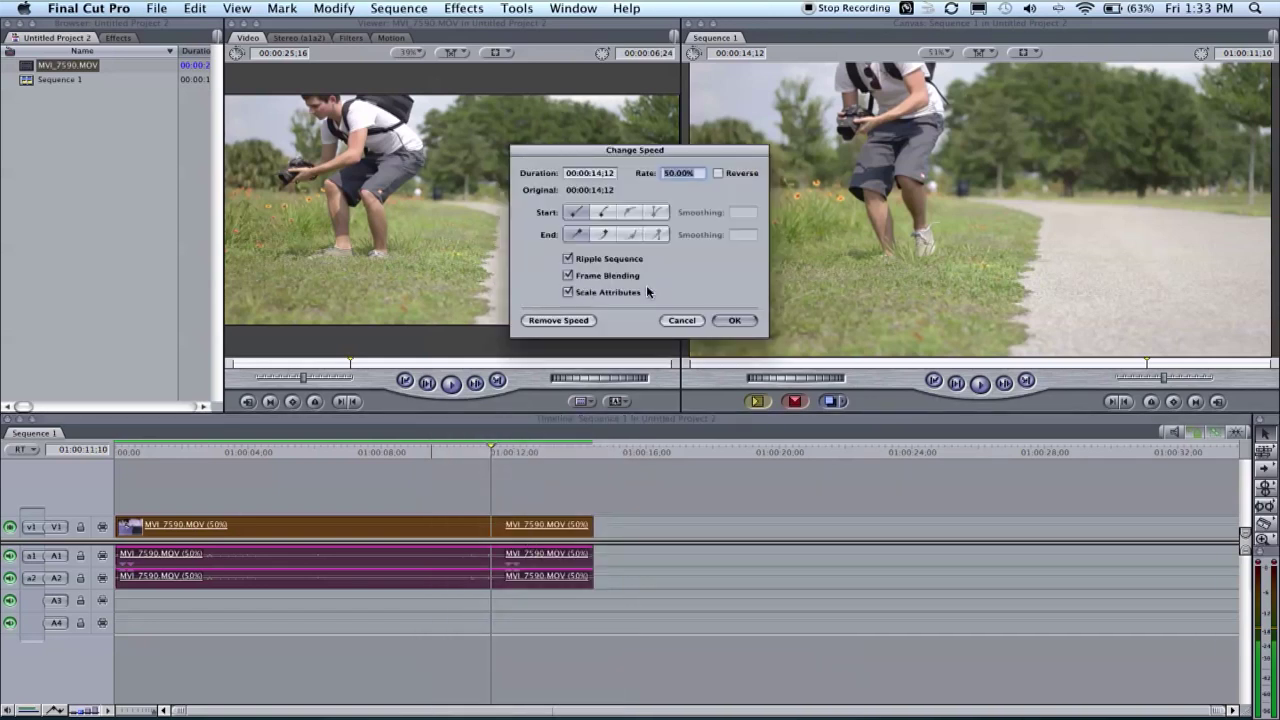
click(676, 173)
click(745, 321)
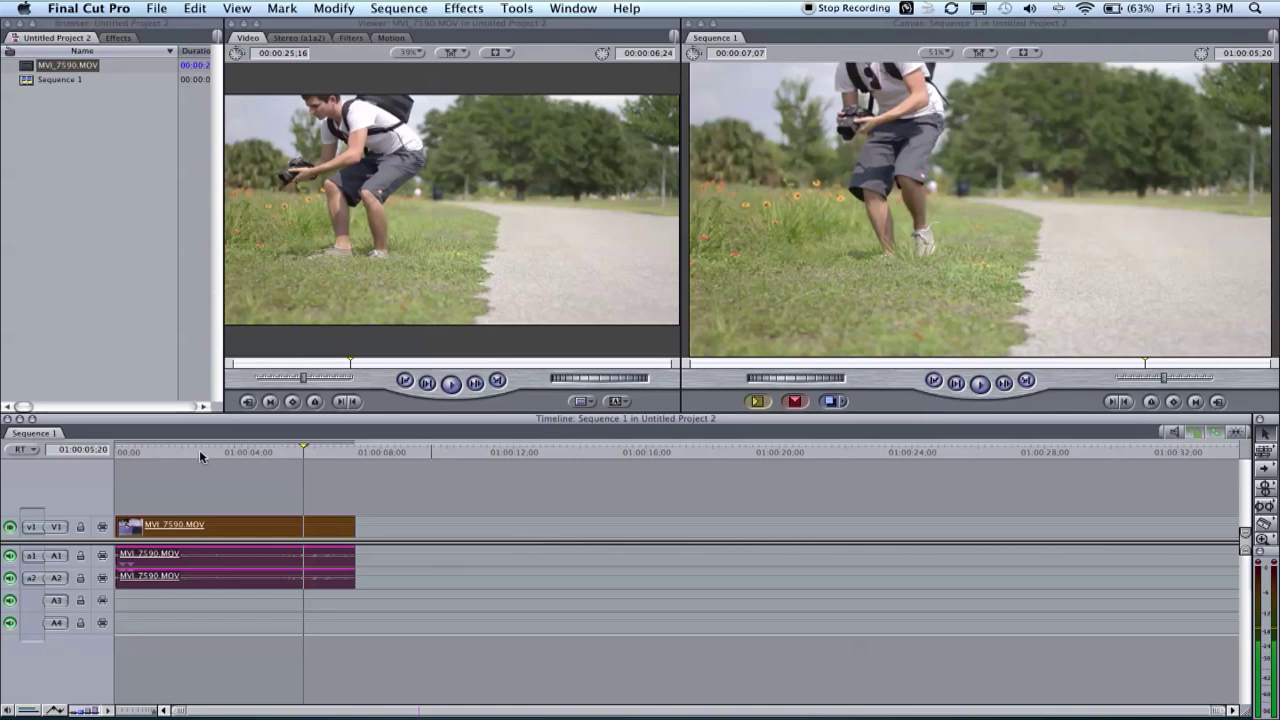
drag(199, 451, 158, 453)
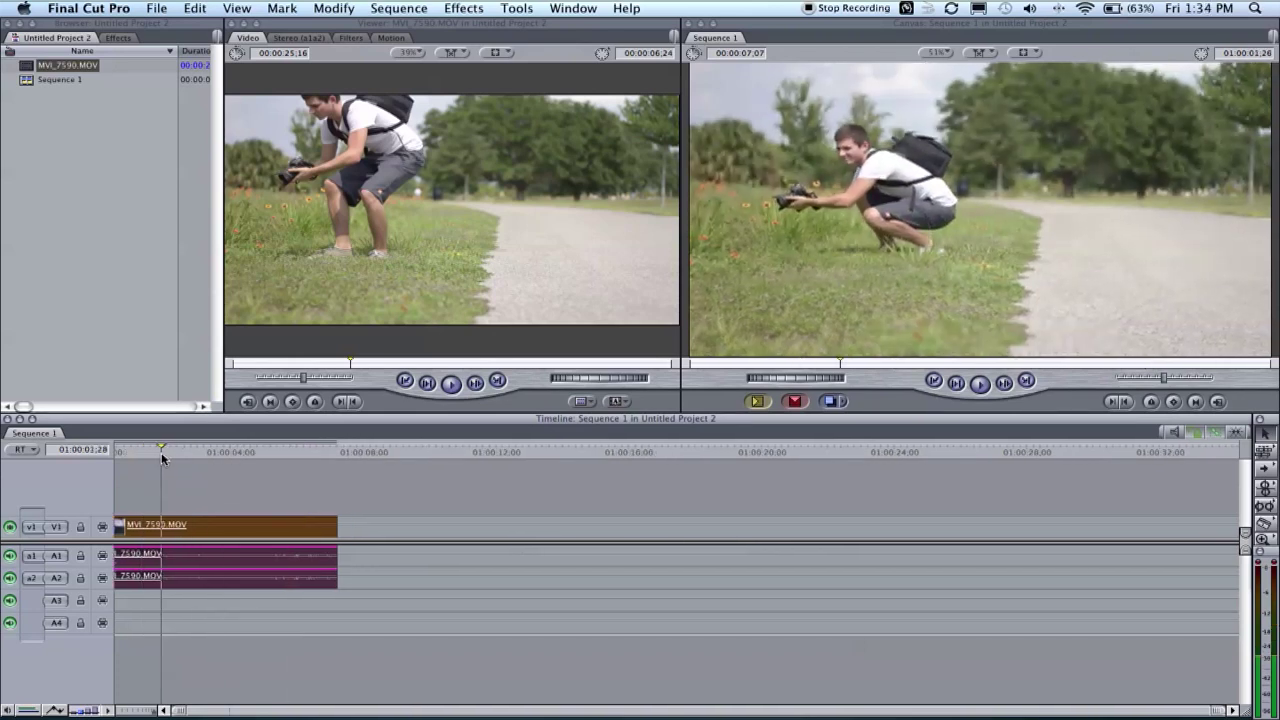
drag(161, 452, 166, 452)
key(cmd+minus)
key(cmd+equal)
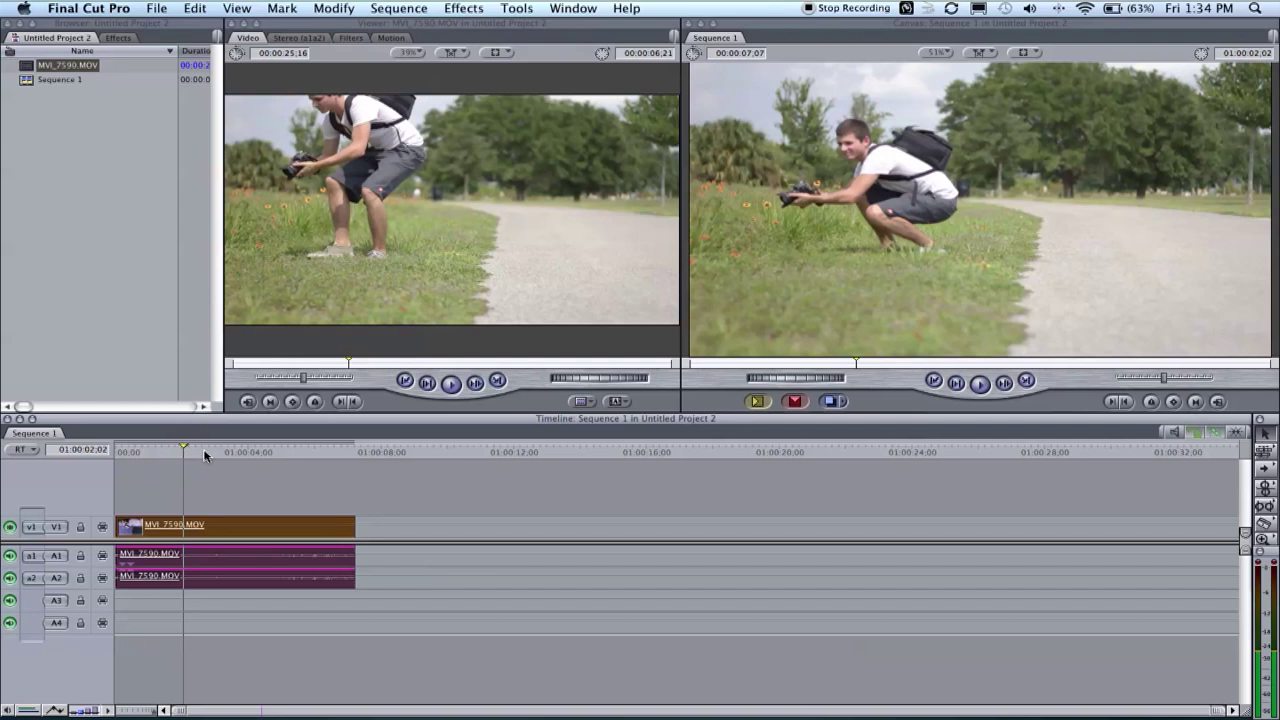
click(240, 451)
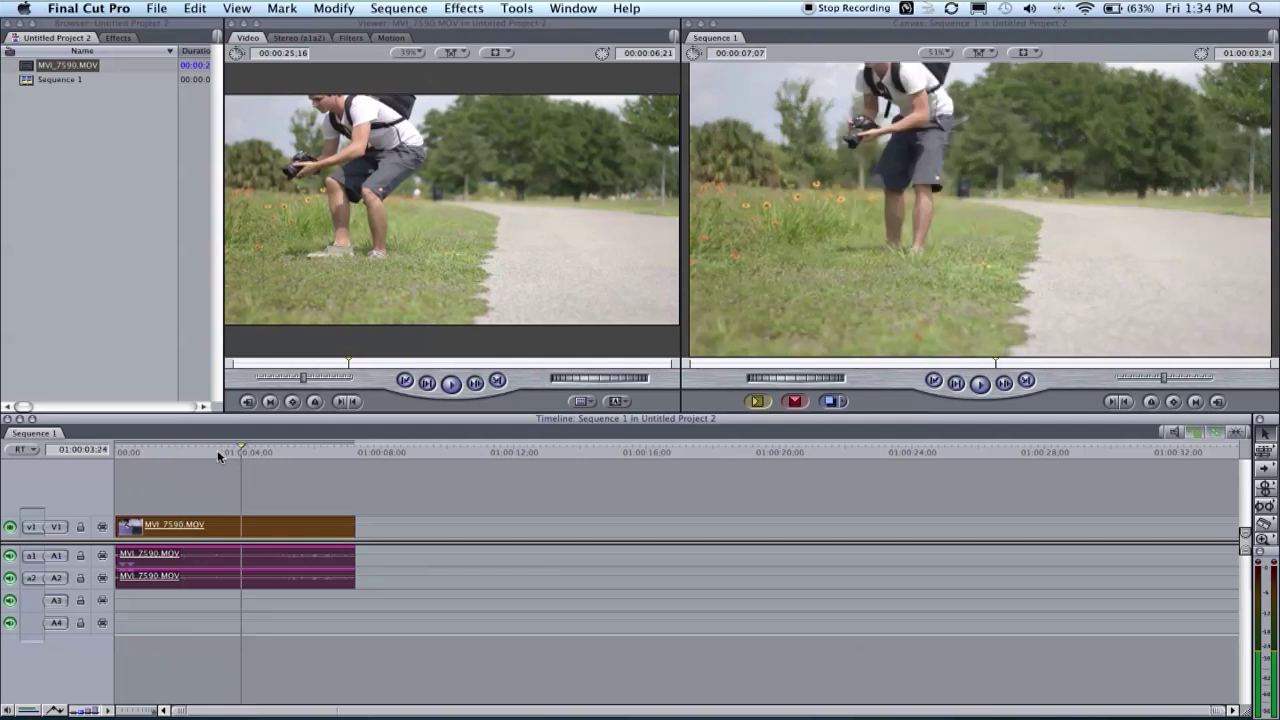
click(219, 456)
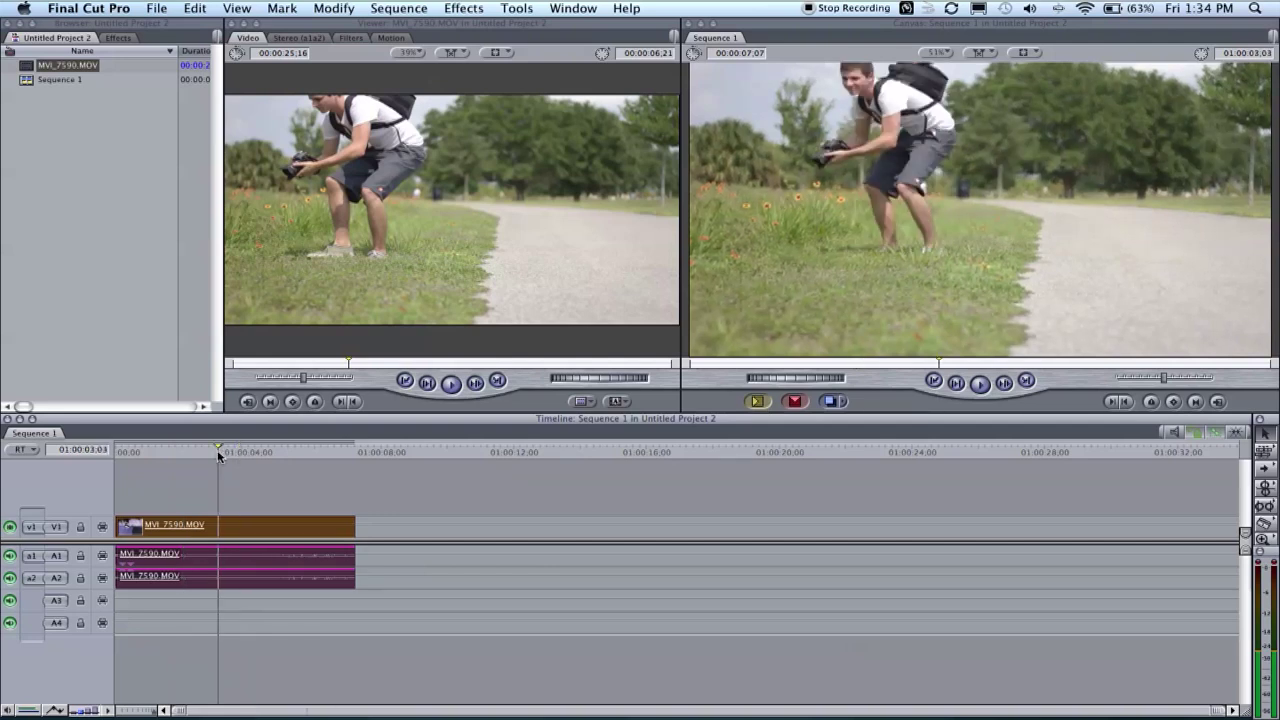
click(275, 456)
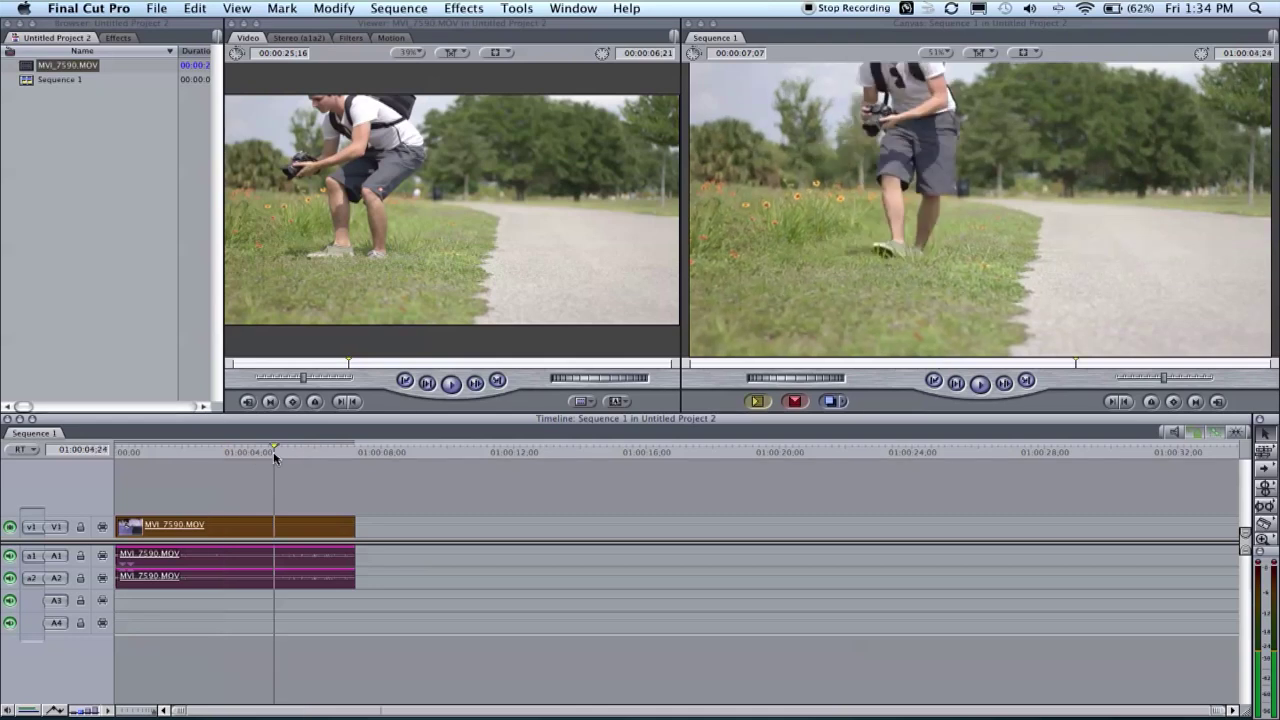
click(255, 9)
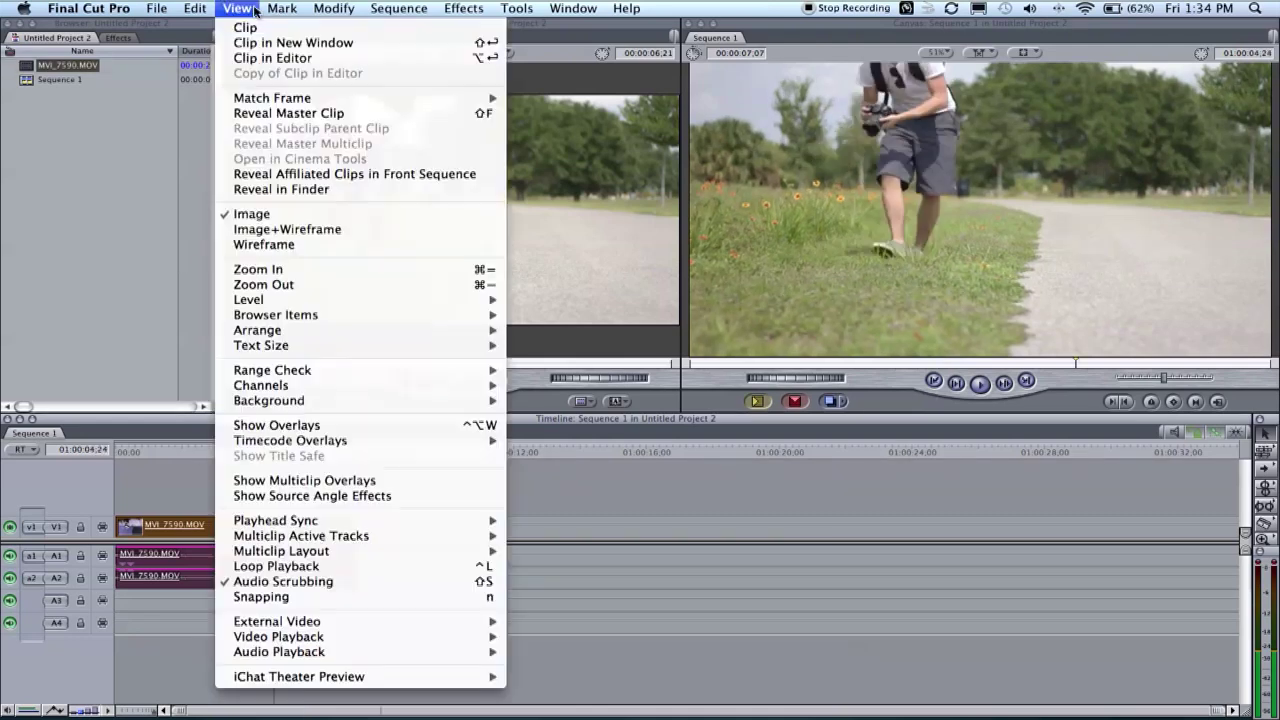
click(218, 455)
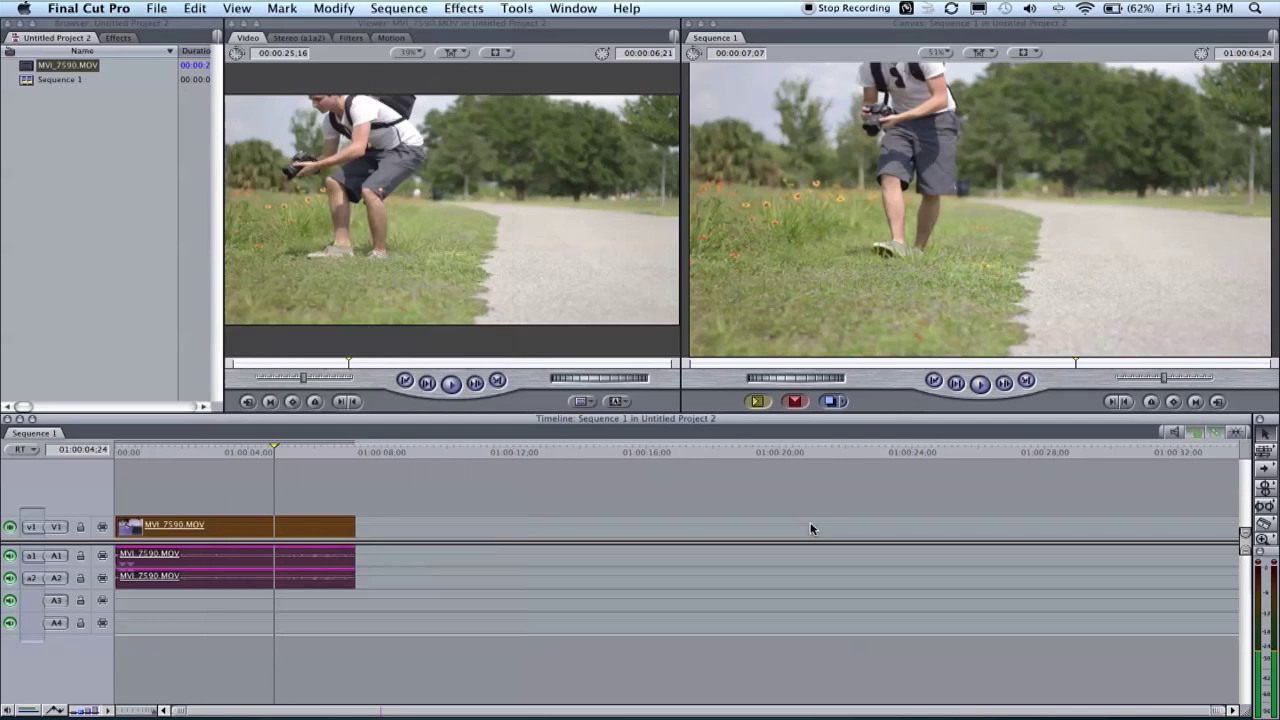
click(212, 452)
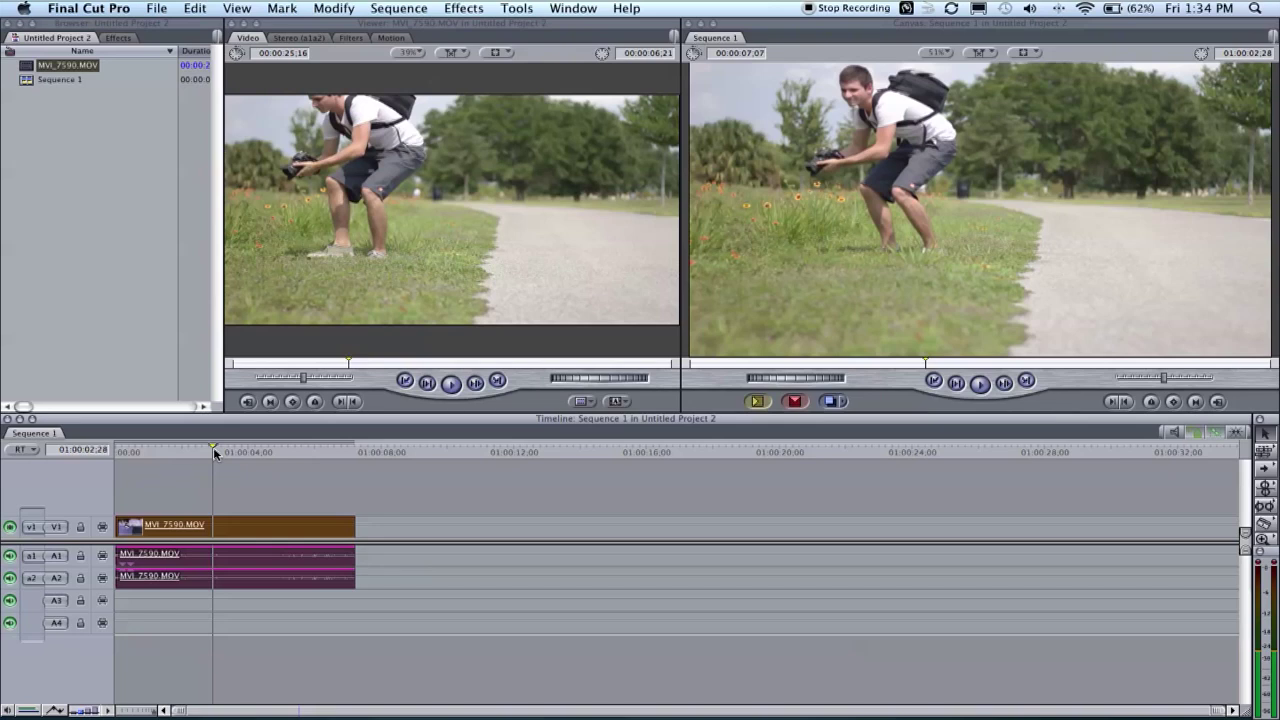
drag(213, 452, 302, 455)
click(302, 452)
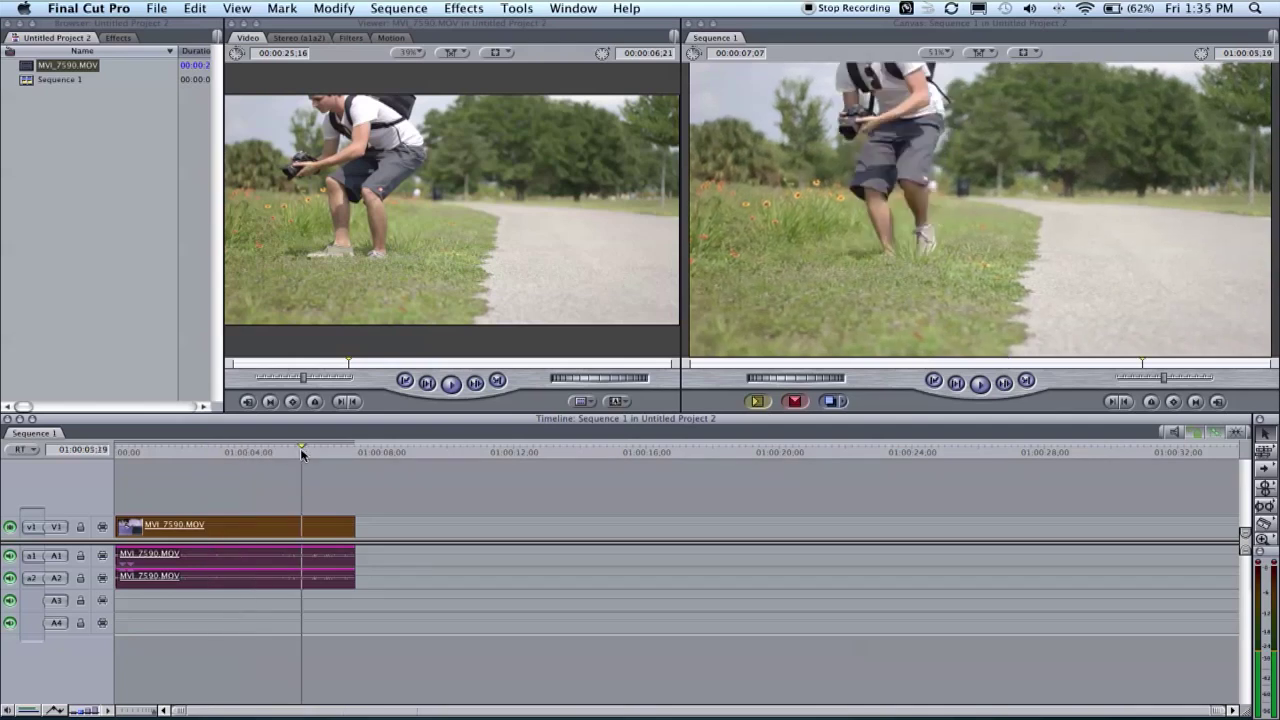